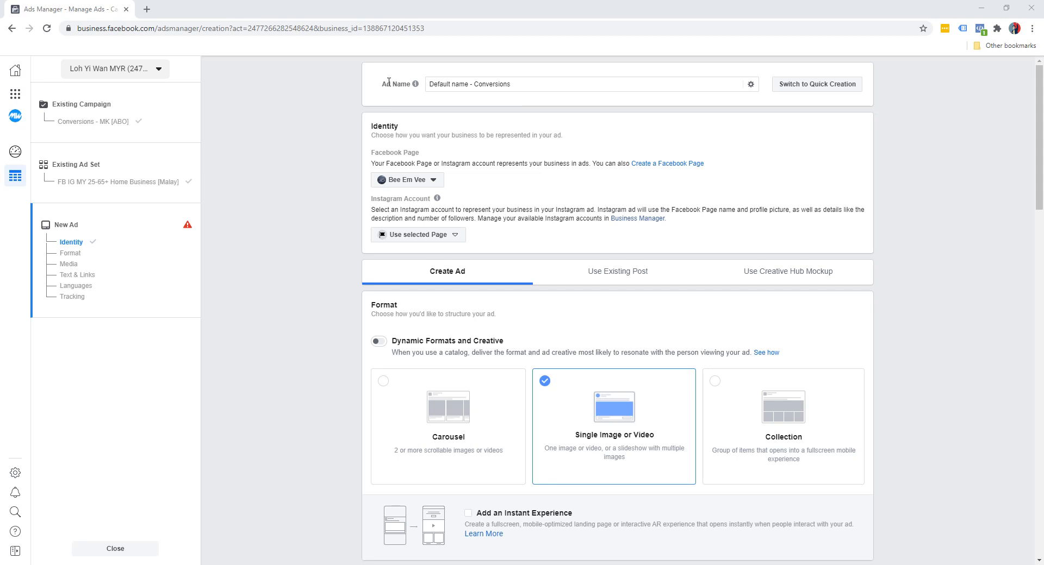
Rename the new ad as "Video 1".
{"action": "triple_click", "coordinate": [610, 88]}
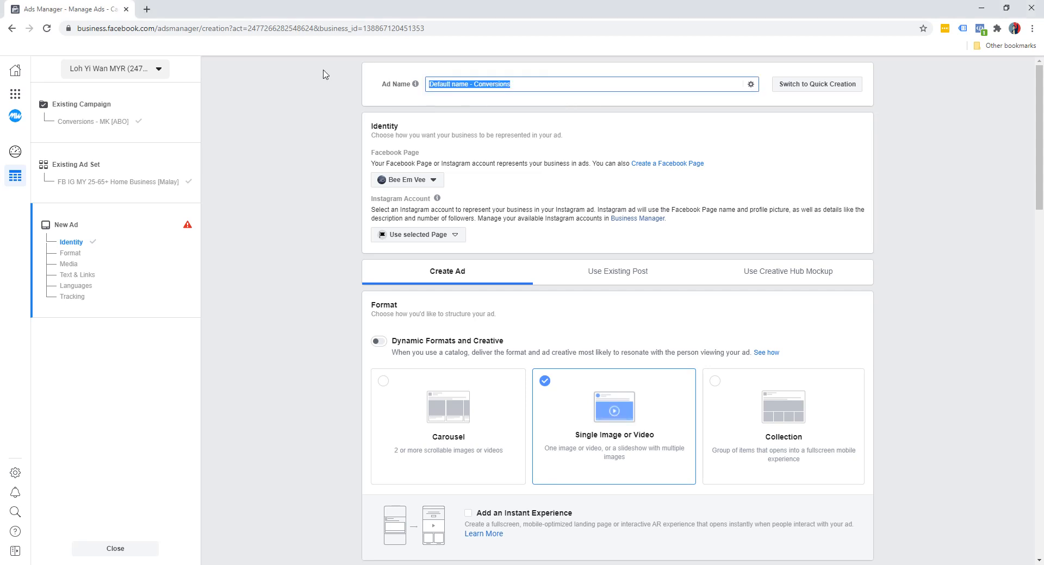
{"action": "type", "text": "Video 1"}
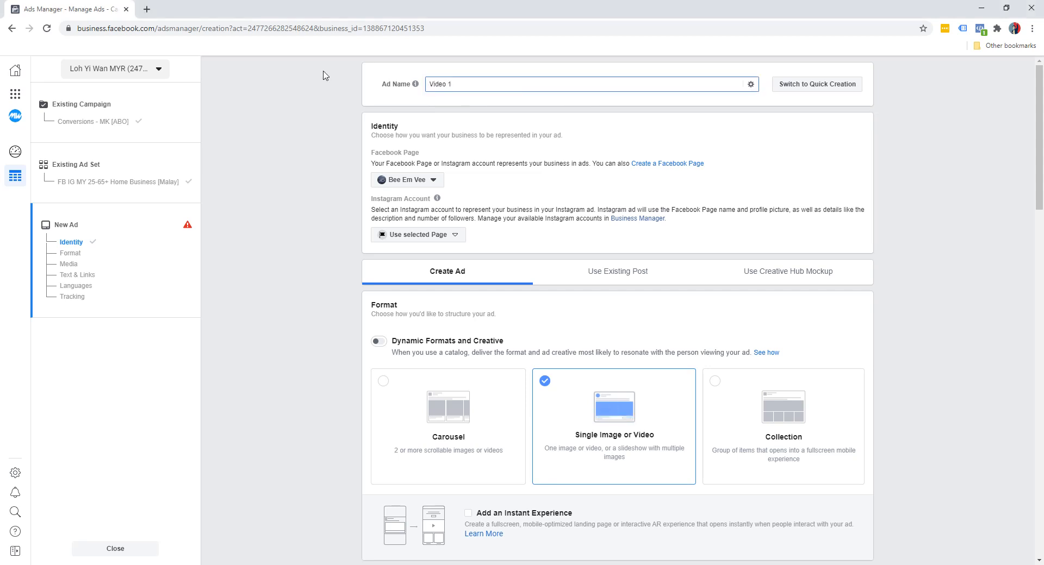
{"action": "left_click", "coordinate": [305, 135]}
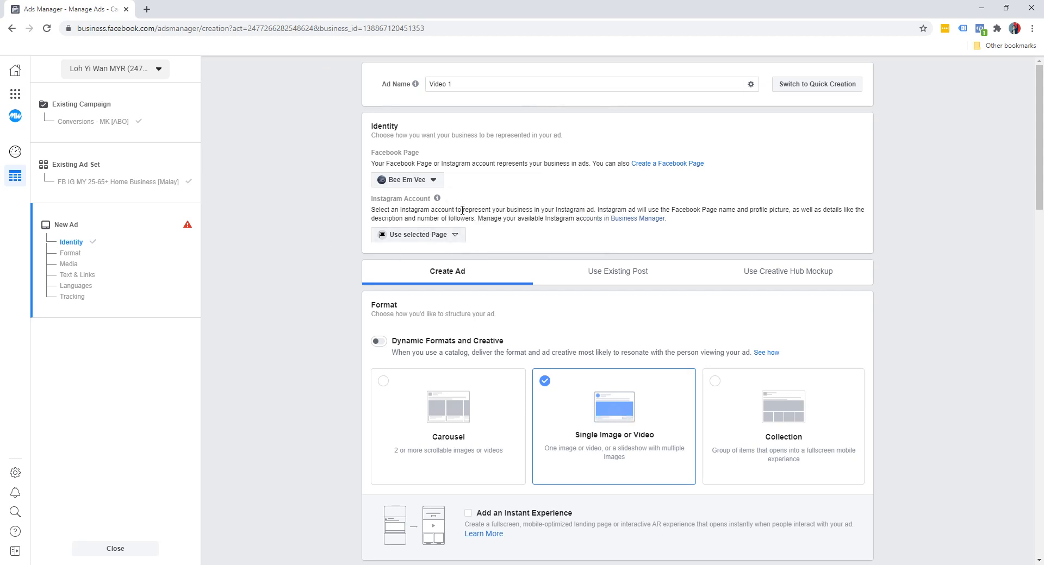
Review the ad's format settings and the available options for adding media.
{"action": "scroll", "coordinate": [348, 239], "scroll_direction": "down", "scroll_amount": 1}
{"action": "scroll", "coordinate": [348, 239], "scroll_direction": "down", "scroll_amount": 2}
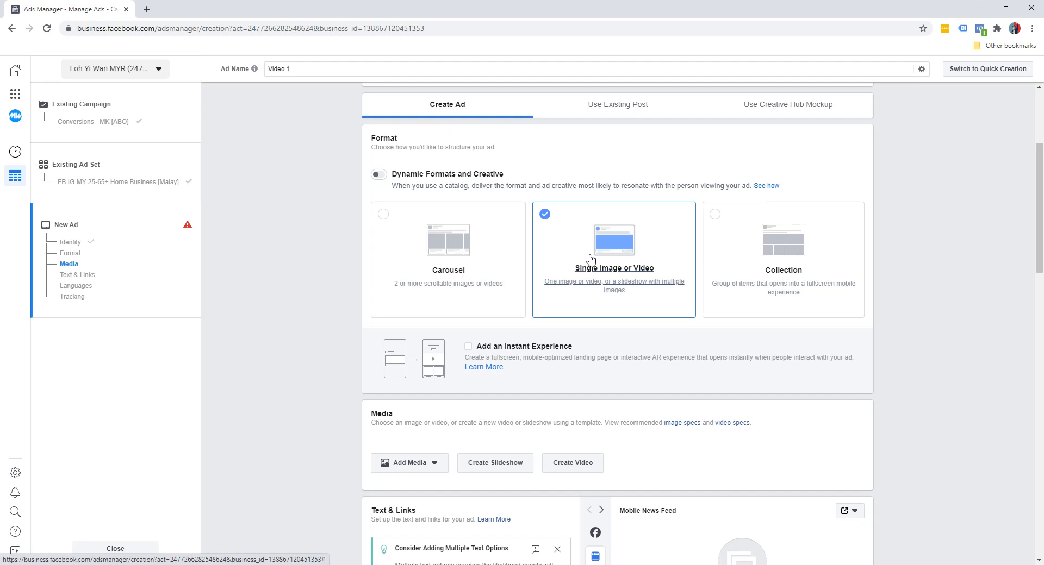
{"action": "scroll", "coordinate": [312, 298], "scroll_direction": "down", "scroll_amount": 5}
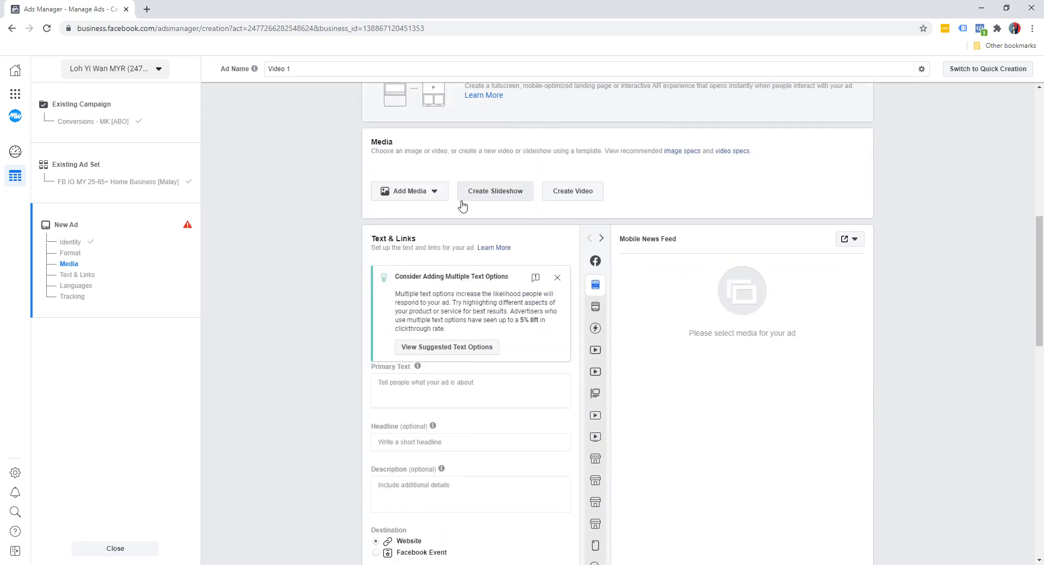
{"action": "left_click", "coordinate": [424, 194]}
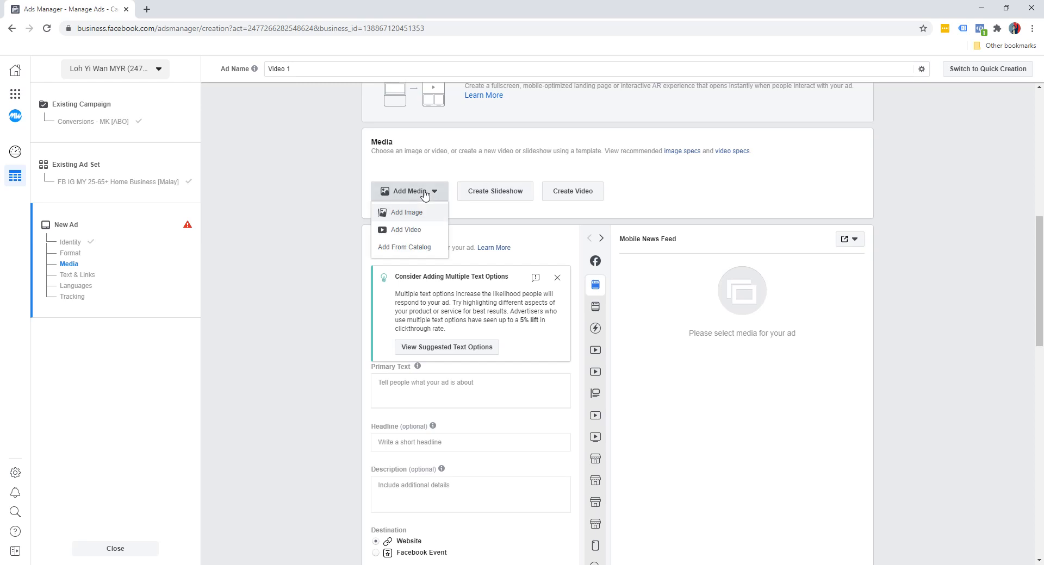
{"action": "left_click", "coordinate": [505, 173]}
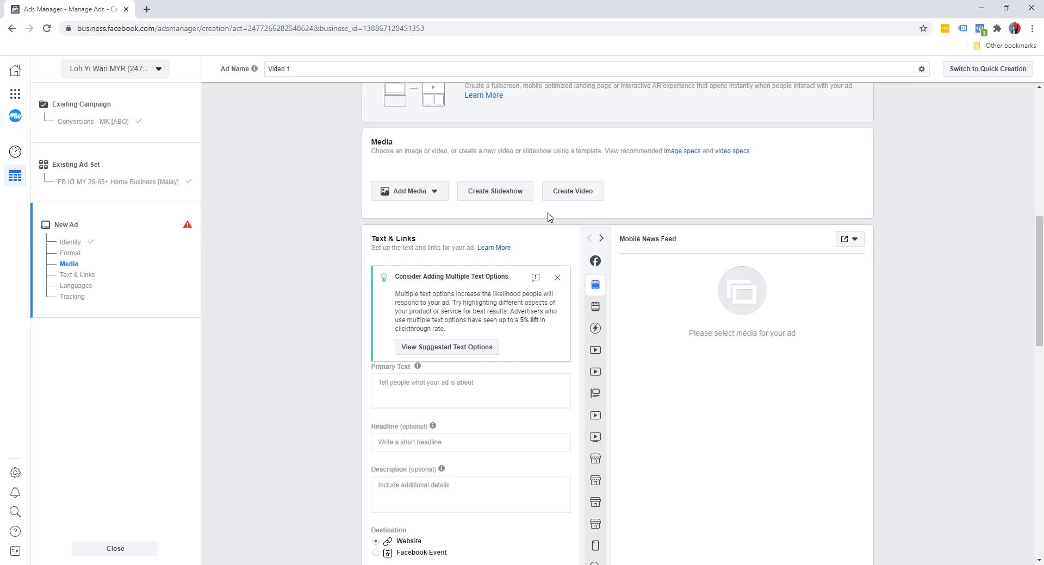
Open the slideshow creator, look through its square templates, and close it.
{"action": "left_click", "coordinate": [501, 194]}
{"action": "left_click", "coordinate": [570, 294]}
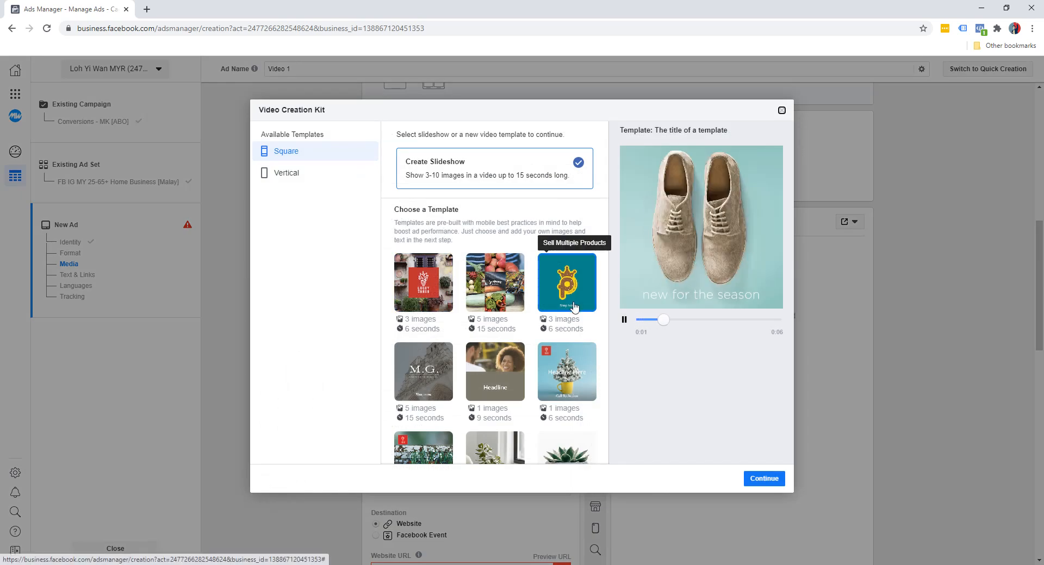
{"action": "scroll", "coordinate": [500, 304], "scroll_direction": "down", "scroll_amount": 3}
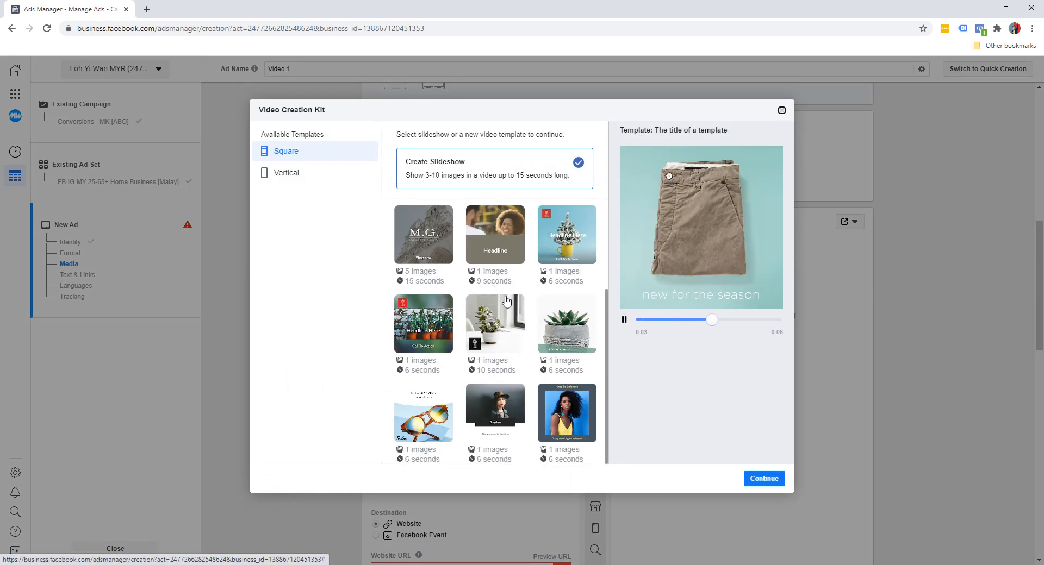
{"action": "left_click", "coordinate": [781, 111]}
Open the video creator, look through its stock-image and multi-image templates, and close it.
{"action": "left_click", "coordinate": [596, 180]}
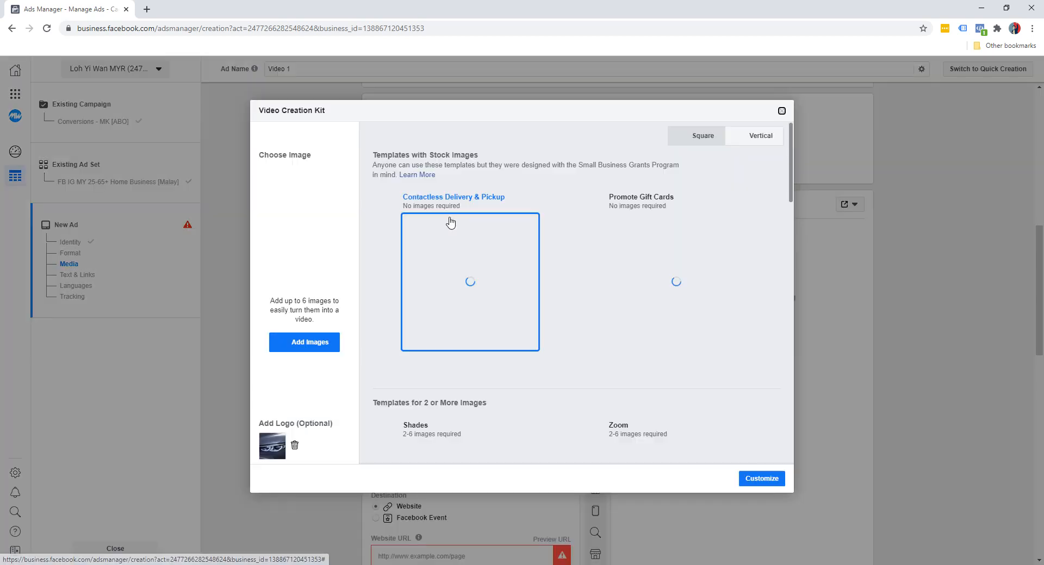
{"action": "scroll", "coordinate": [647, 309], "scroll_direction": "down", "scroll_amount": 3}
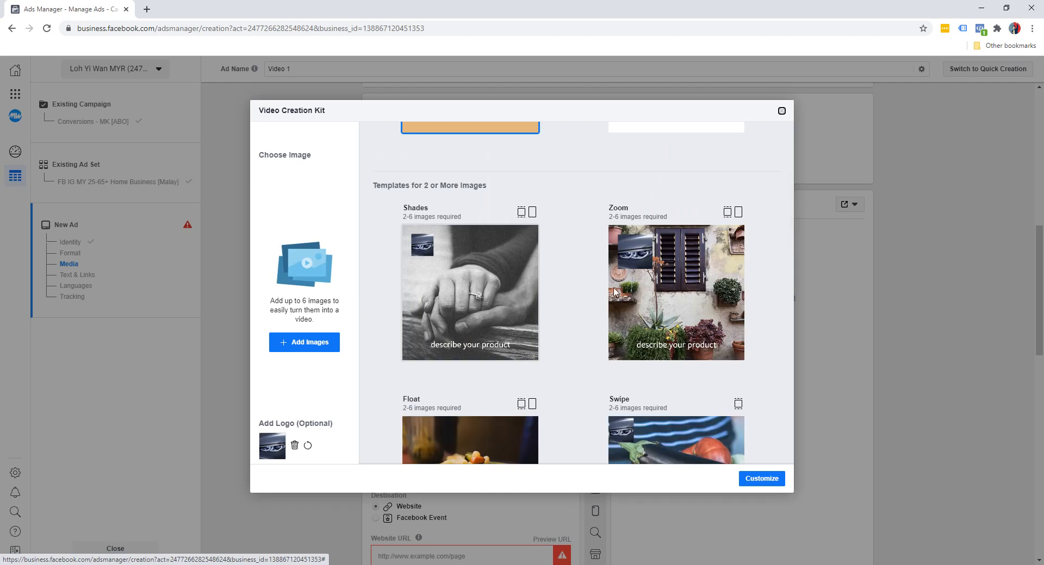
{"action": "scroll", "coordinate": [648, 283], "scroll_direction": "down", "scroll_amount": 2}
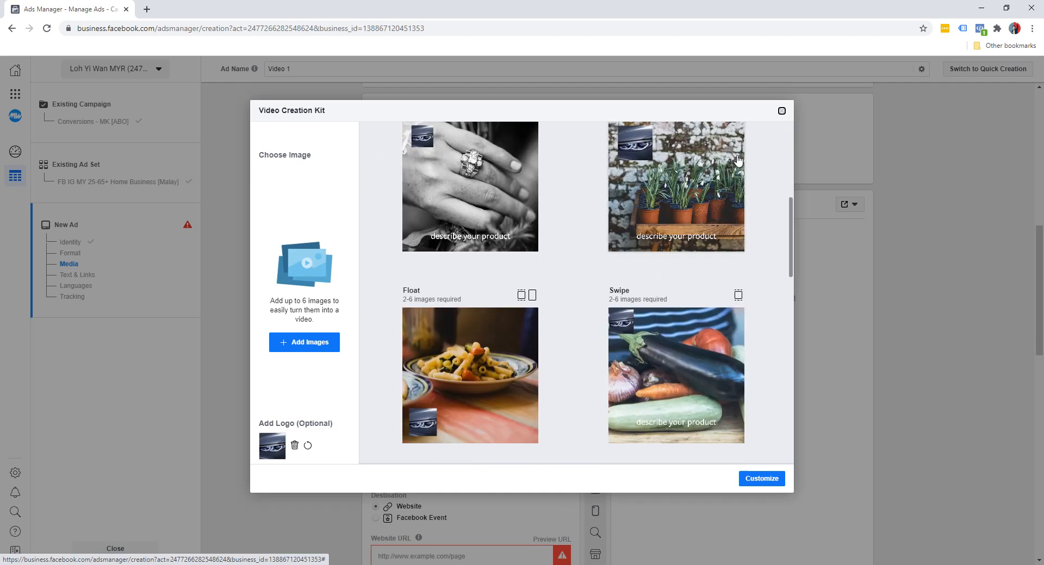
{"action": "left_click", "coordinate": [781, 111]}
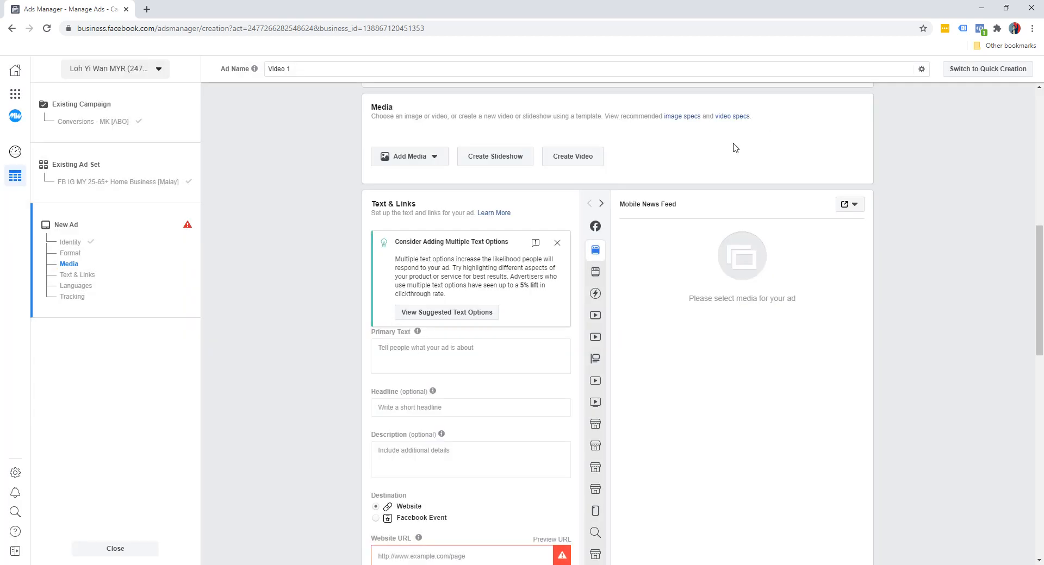
Reopen the slideshow creator and preview several square templates, including Sell Multiple Products and Showcase a Square Image.
{"action": "left_click", "coordinate": [498, 165]}
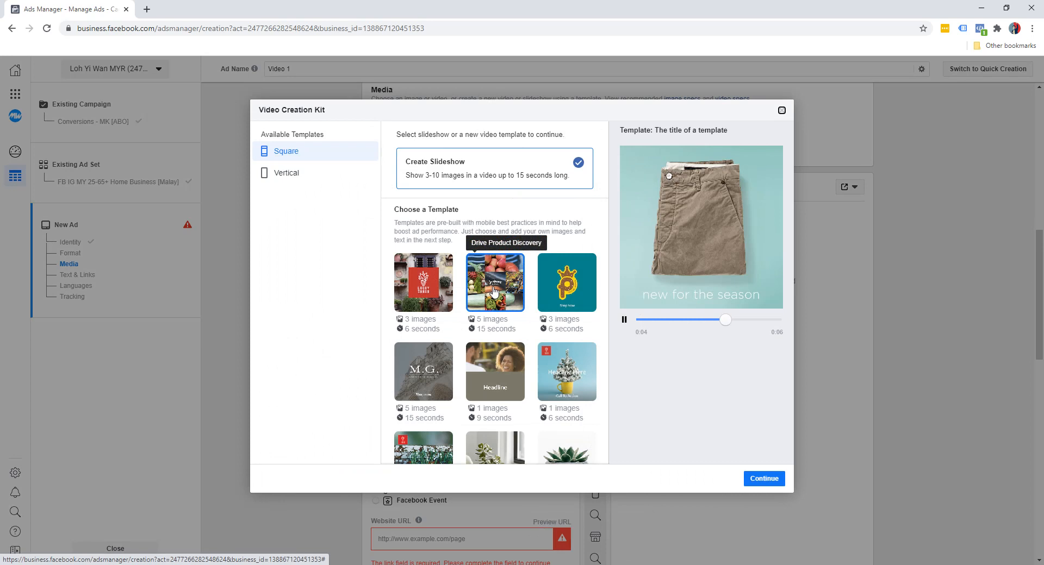
{"action": "left_click", "coordinate": [563, 293]}
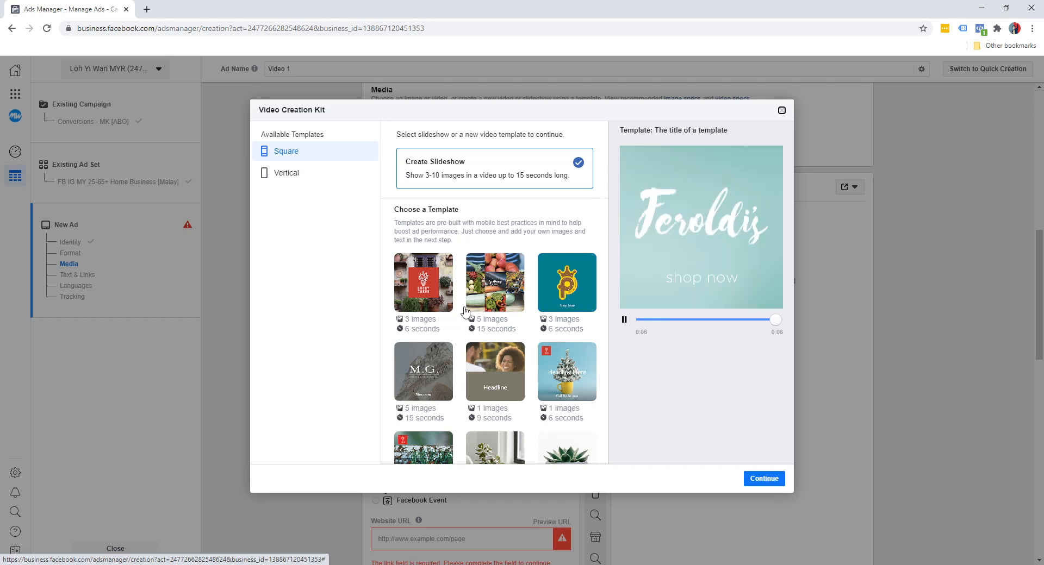
{"action": "scroll", "coordinate": [478, 283], "scroll_direction": "down", "scroll_amount": 3}
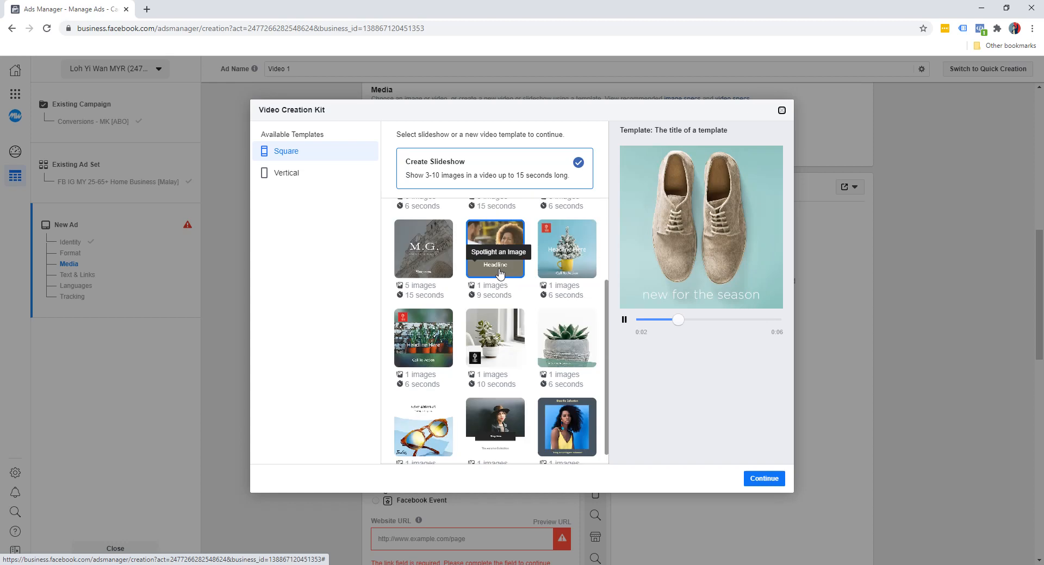
{"action": "scroll", "coordinate": [476, 283], "scroll_direction": "up", "scroll_amount": 3}
{"action": "left_click", "coordinate": [409, 290]}
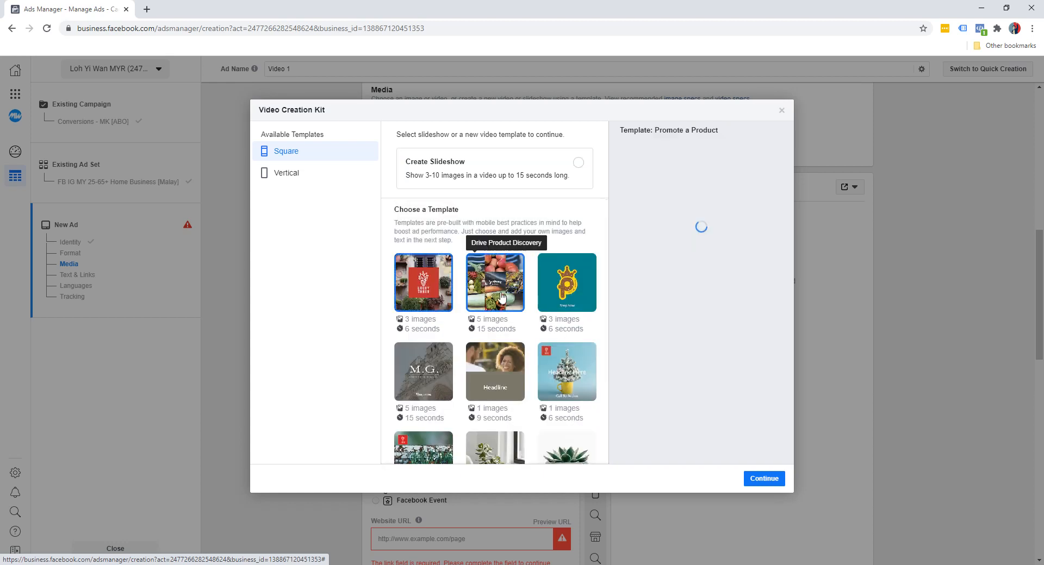
{"action": "left_click", "coordinate": [523, 296]}
{"action": "left_click", "coordinate": [563, 291]}
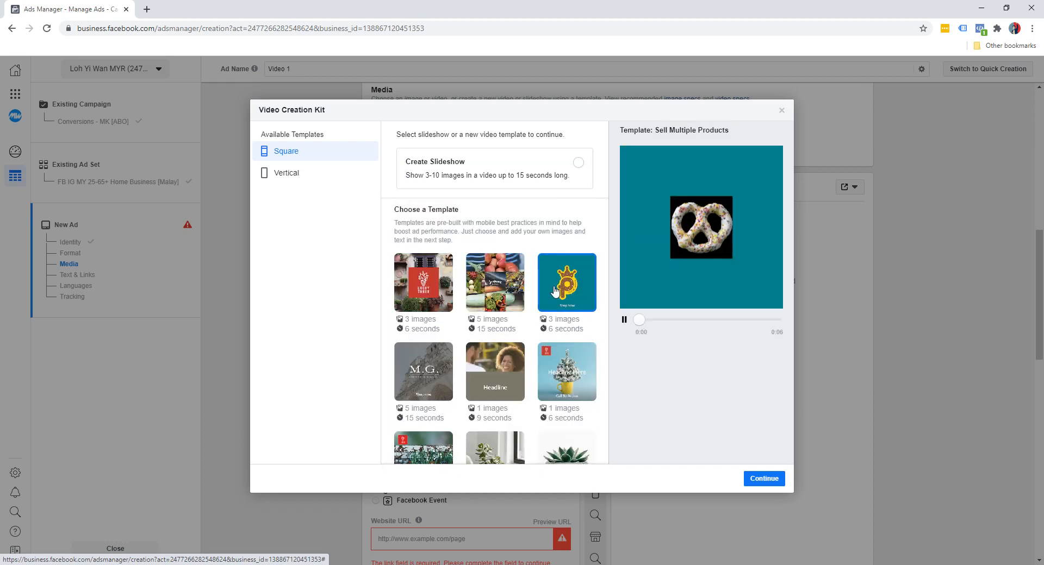
{"action": "left_click", "coordinate": [435, 378]}
{"action": "left_click", "coordinate": [566, 371]}
{"action": "scroll", "coordinate": [533, 234], "scroll_direction": "down", "scroll_amount": 3}
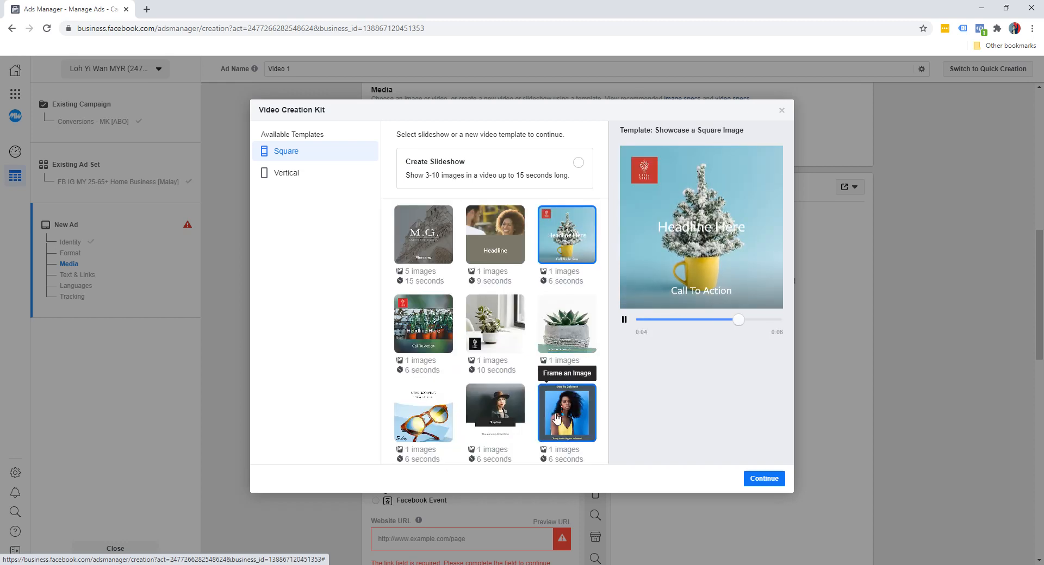
Choose the square Promote a Product template and proceed to customizing its scenes.
{"action": "scroll", "coordinate": [505, 388], "scroll_direction": "up", "scroll_amount": 3}
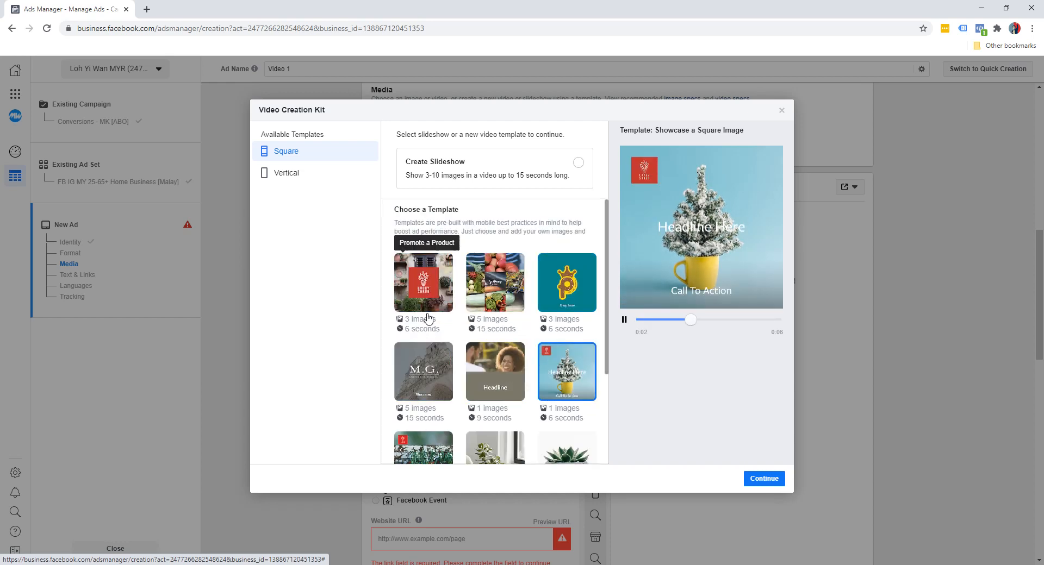
{"action": "left_click", "coordinate": [427, 294]}
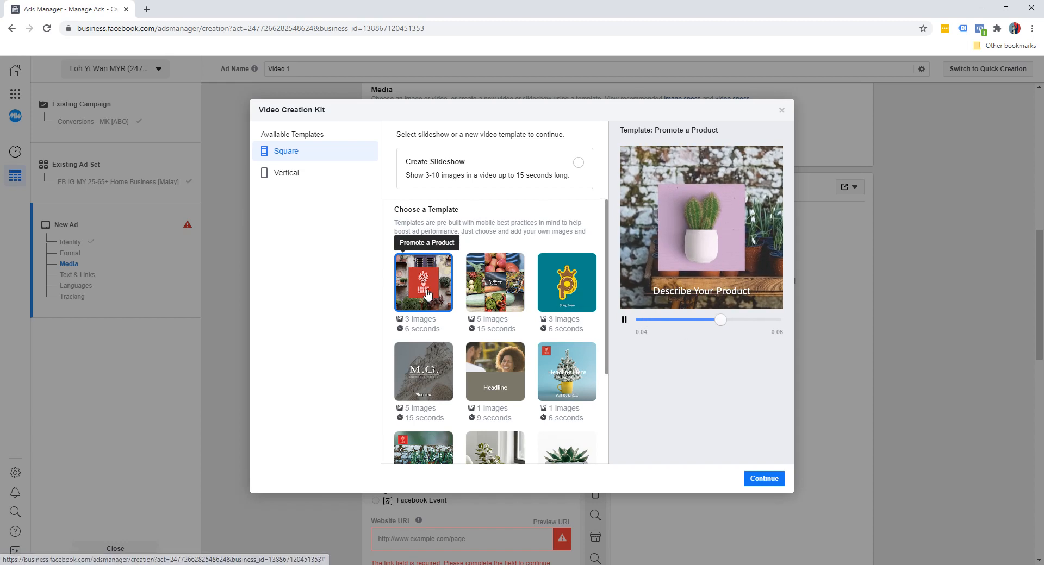
{"action": "left_click", "coordinate": [762, 480]}
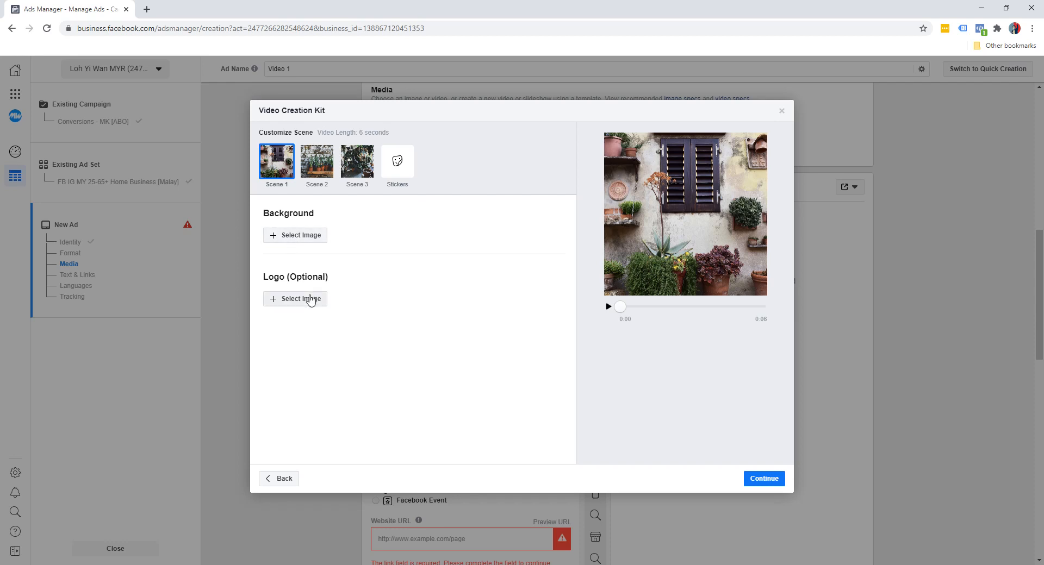
Upload social-media-icons-3d-cubes from the Desktop as the Scene 1 background and play the video preview.
{"action": "left_click", "coordinate": [298, 242]}
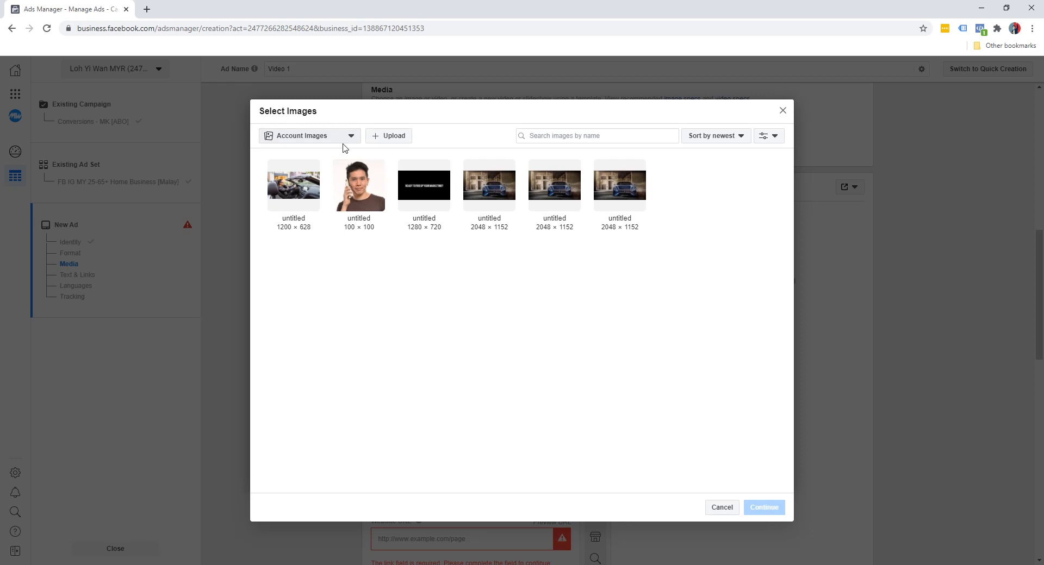
{"action": "left_click", "coordinate": [390, 138]}
{"action": "scroll", "coordinate": [418, 272], "scroll_direction": "down", "scroll_amount": 2}
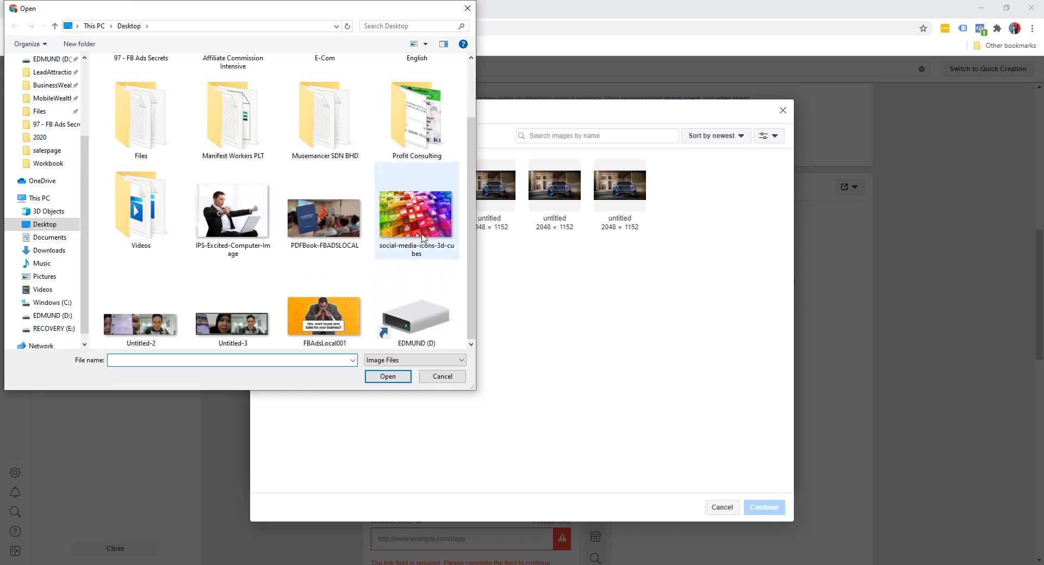
{"action": "double_click", "coordinate": [422, 237]}
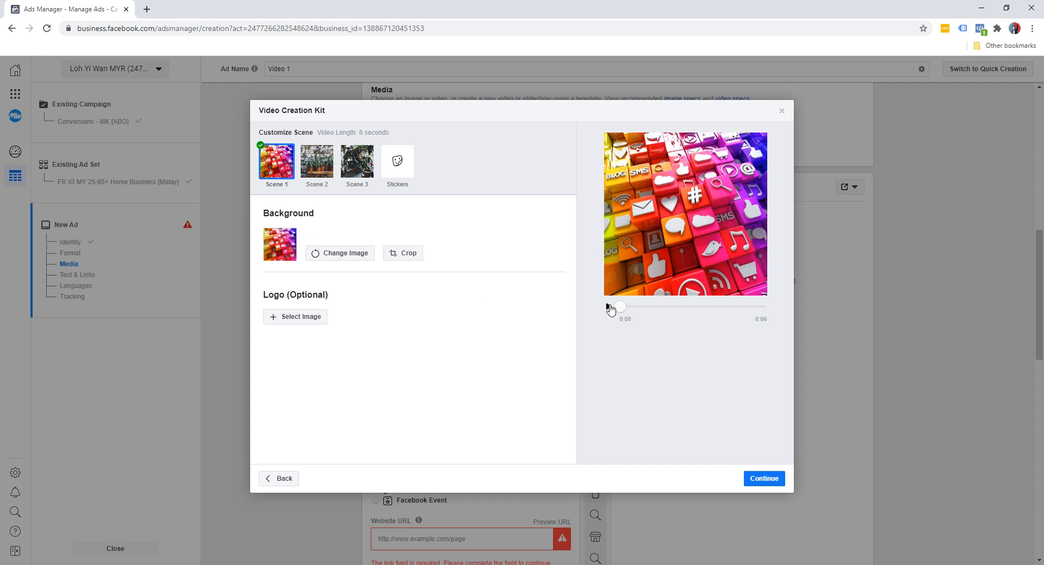
{"action": "left_click", "coordinate": [609, 308]}
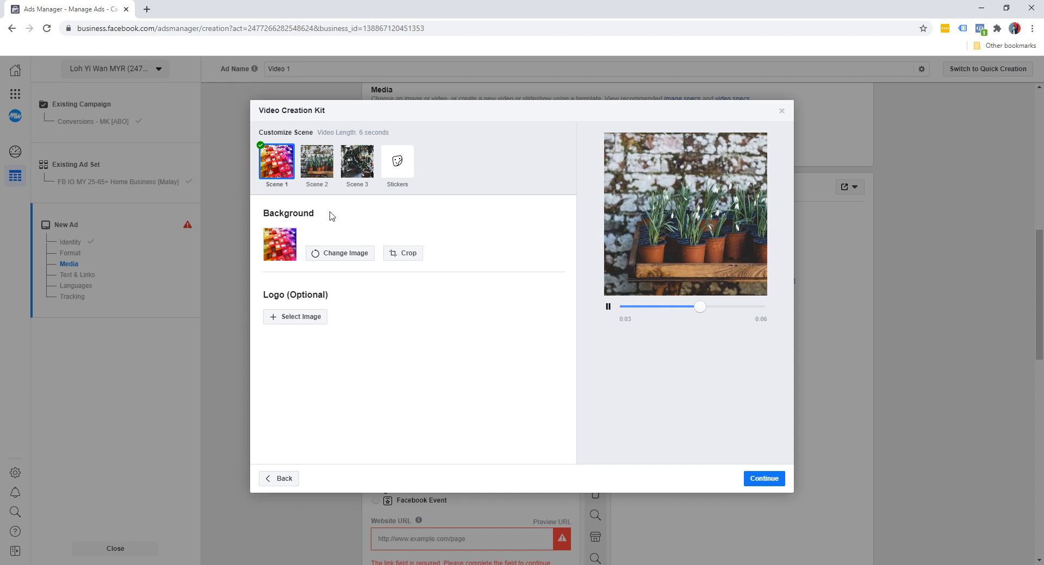
Set the Scene 2 background to a 2048 × 1152 blue car image from the account images.
{"action": "left_click", "coordinate": [315, 168]}
{"action": "left_click", "coordinate": [314, 235]}
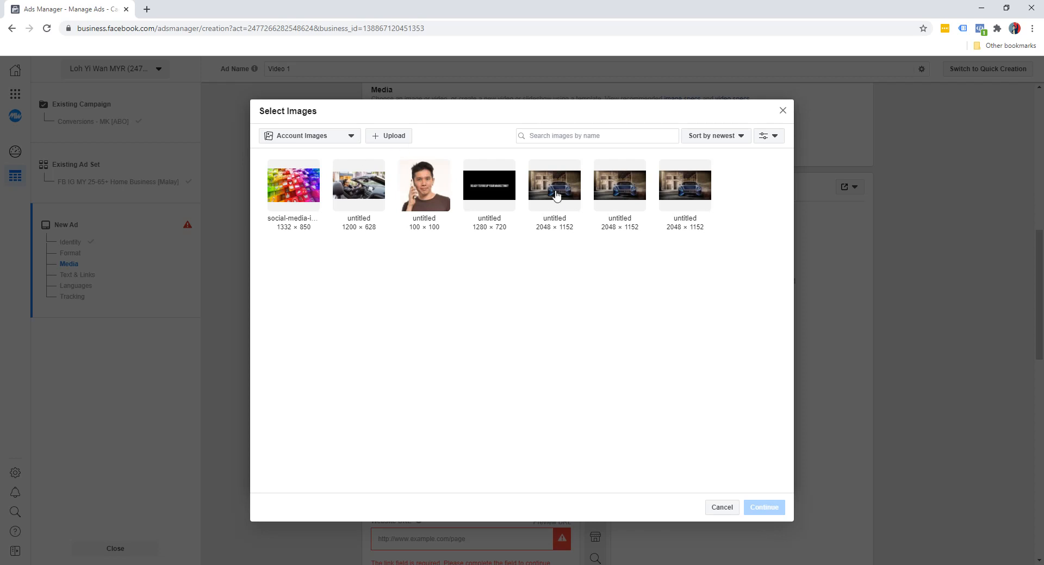
{"action": "left_click", "coordinate": [558, 197]}
{"action": "left_click", "coordinate": [759, 505]}
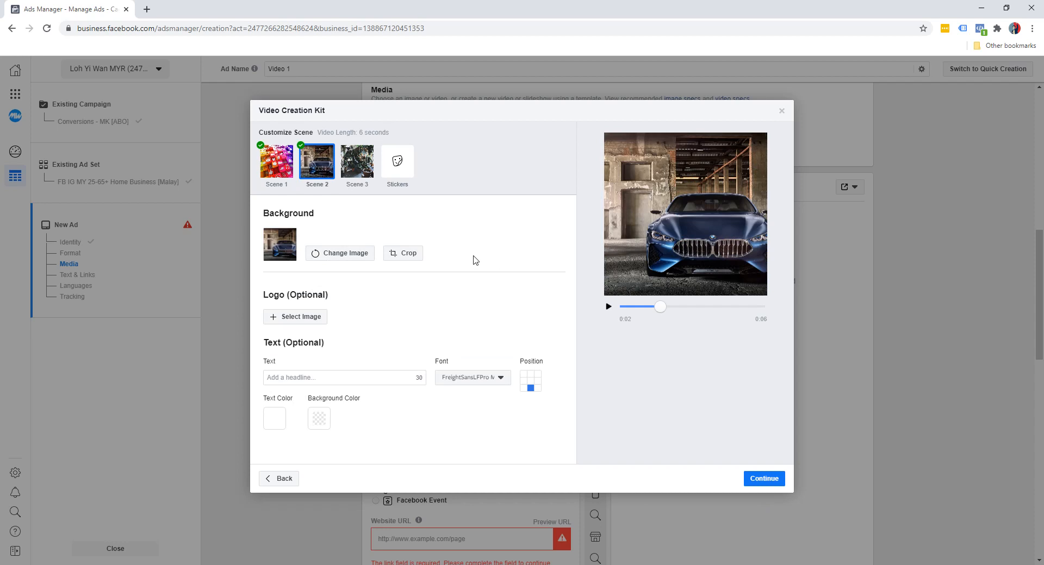
Add the Scene 2 headline "Master Social Media Marketing" with a #000000 text background at 50 opacity.
{"action": "left_click", "coordinate": [317, 377]}
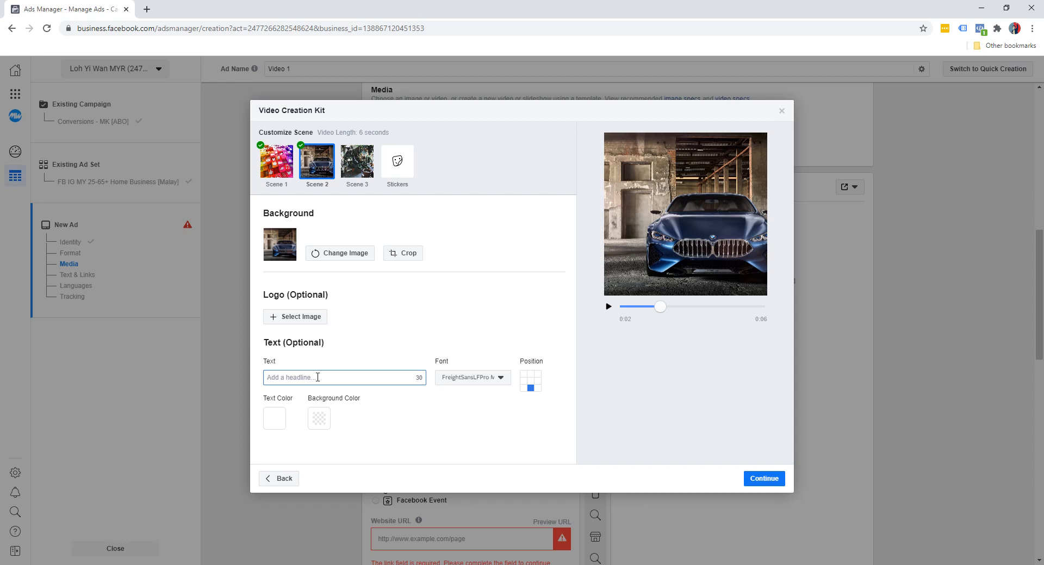
{"action": "type", "text": "Master Social Media Marketing"}
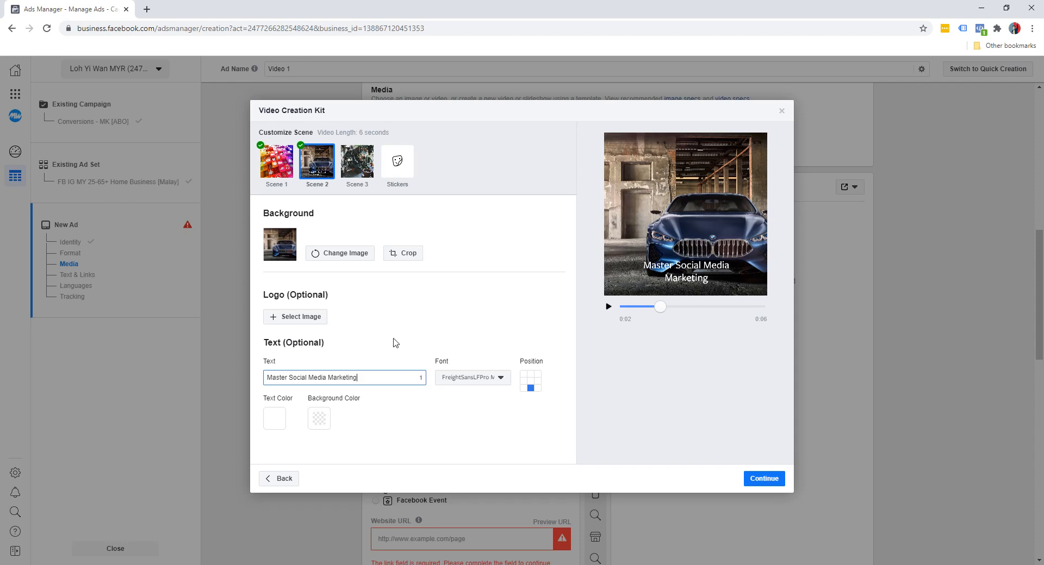
{"action": "left_click", "coordinate": [319, 419]}
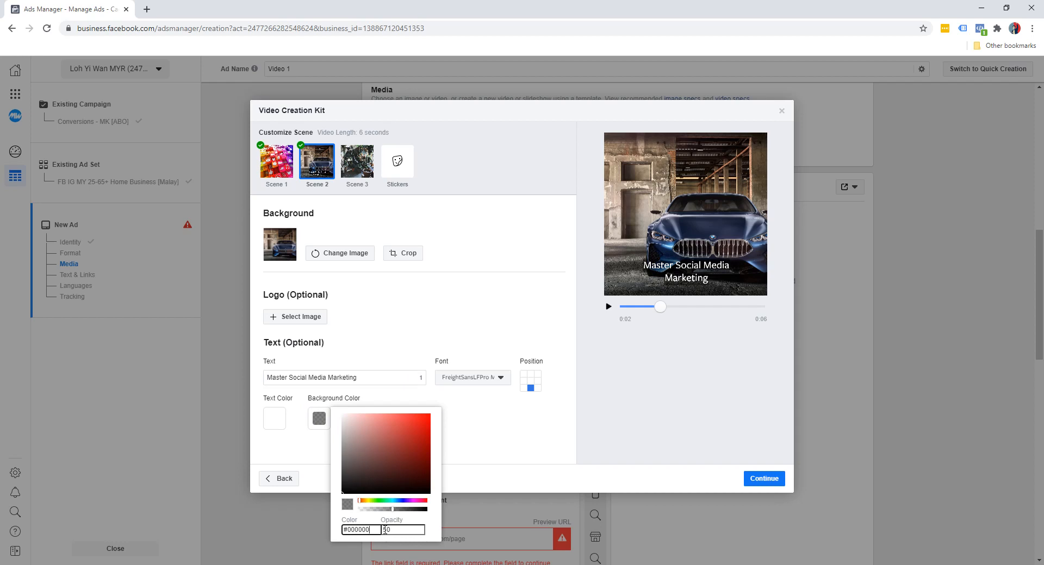
{"action": "left_click", "coordinate": [503, 443]}
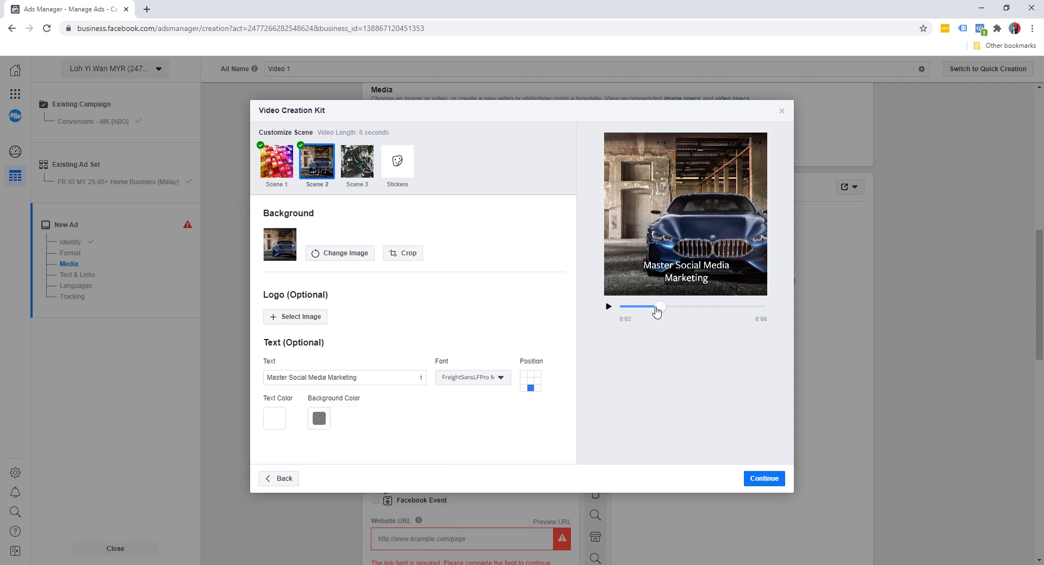
Try pale yellow shades such as #E7D8AC for the Scene 2 headline text and return it to white.
{"action": "left_click", "coordinate": [274, 419]}
{"action": "left_click_drag", "start_coordinate": [308, 462], "coordinate": [319, 454]}
{"action": "left_click", "coordinate": [324, 500]}
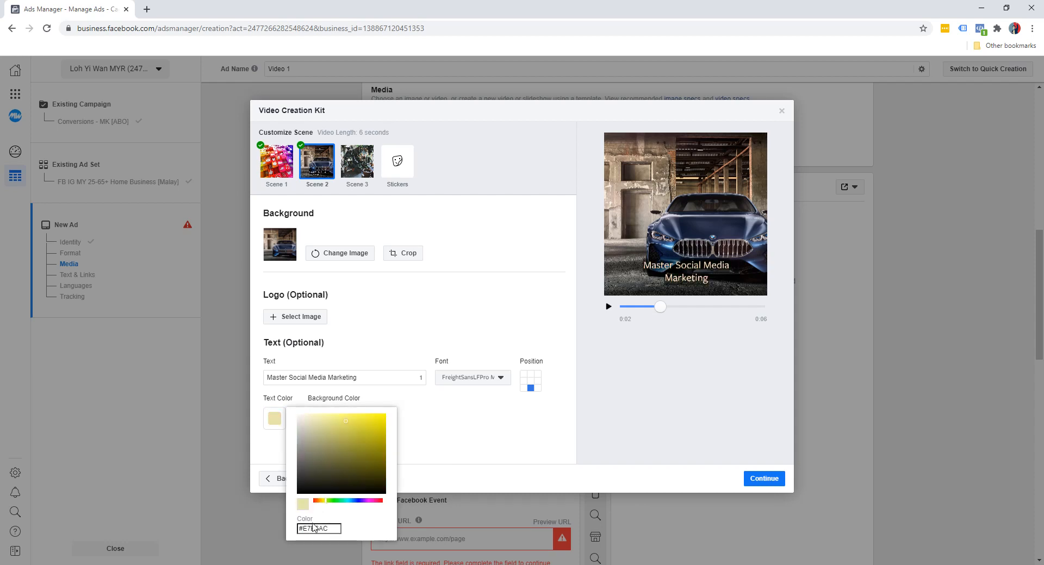
{"action": "left_click", "coordinate": [323, 501]}
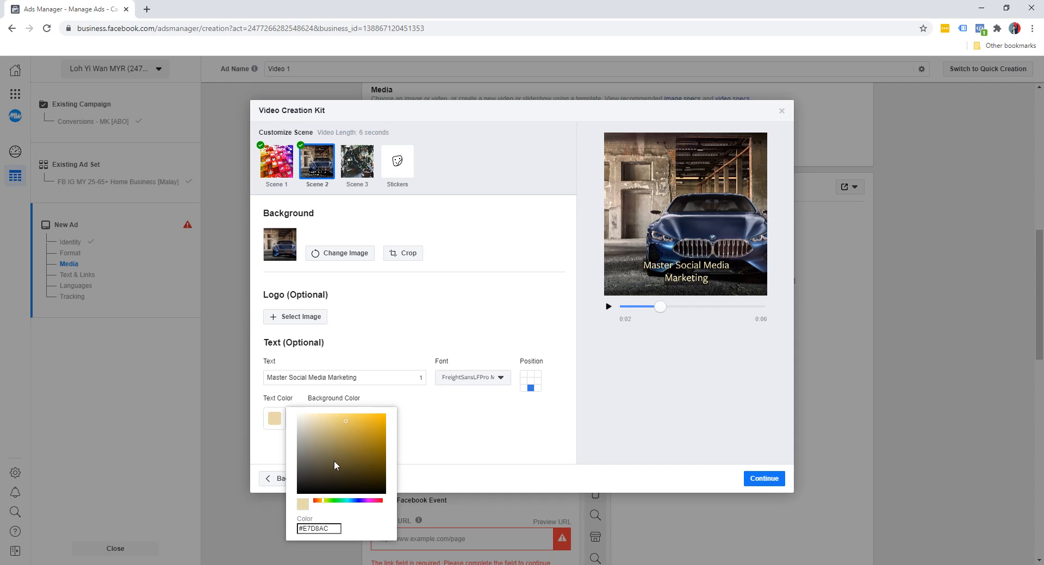
{"action": "left_click_drag", "start_coordinate": [331, 422], "coordinate": [349, 401]}
{"action": "left_click_drag", "start_coordinate": [331, 502], "coordinate": [322, 501]}
{"action": "left_click_drag", "start_coordinate": [311, 417], "coordinate": [300, 414]}
{"action": "left_click", "coordinate": [519, 424]}
Set the font of the Scene 2 headline to Ubuntu Regular.
{"action": "left_click", "coordinate": [498, 382]}
{"action": "scroll", "coordinate": [494, 435], "scroll_direction": "down", "scroll_amount": 10}
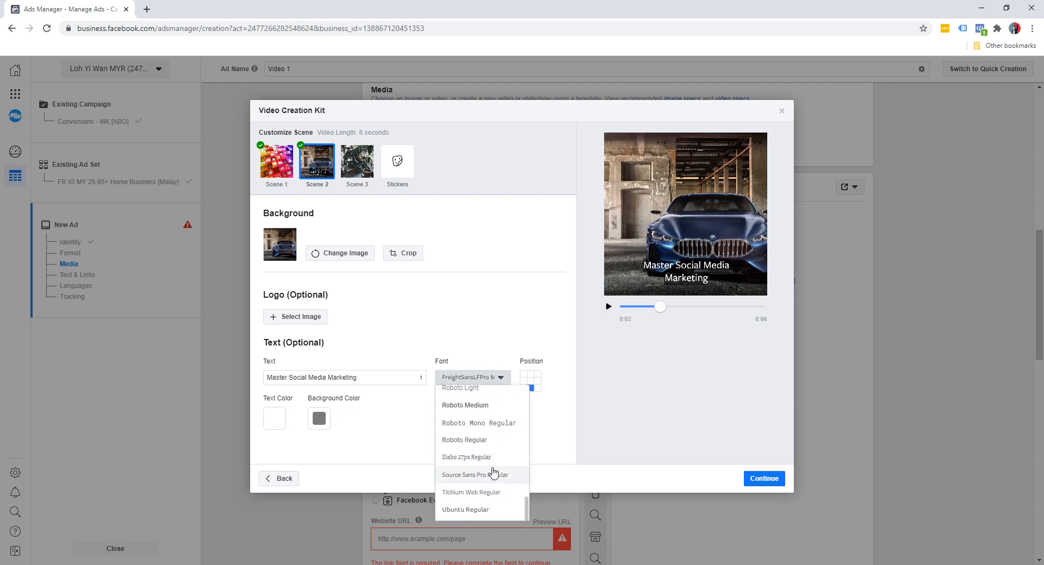
{"action": "left_click", "coordinate": [473, 511]}
Try several positions for the Scene 2 headline and place it in the centre of the image.
{"action": "left_click", "coordinate": [530, 383]}
{"action": "left_click", "coordinate": [531, 376]}
{"action": "left_click", "coordinate": [524, 376]}
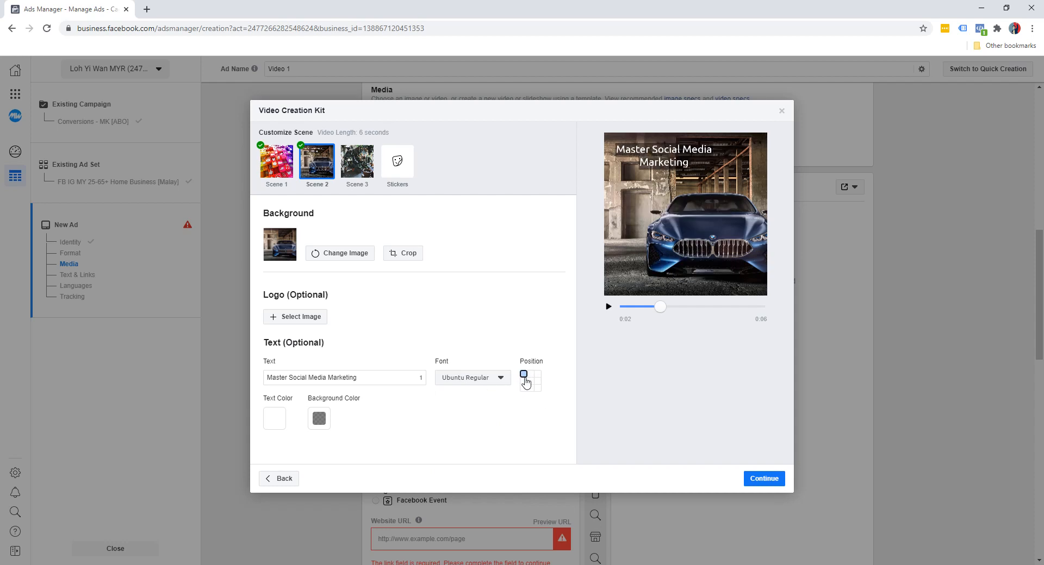
{"action": "left_click", "coordinate": [523, 381]}
{"action": "left_click", "coordinate": [530, 382]}
{"action": "left_click", "coordinate": [537, 382]}
{"action": "left_click", "coordinate": [538, 387]}
{"action": "left_click", "coordinate": [531, 382]}
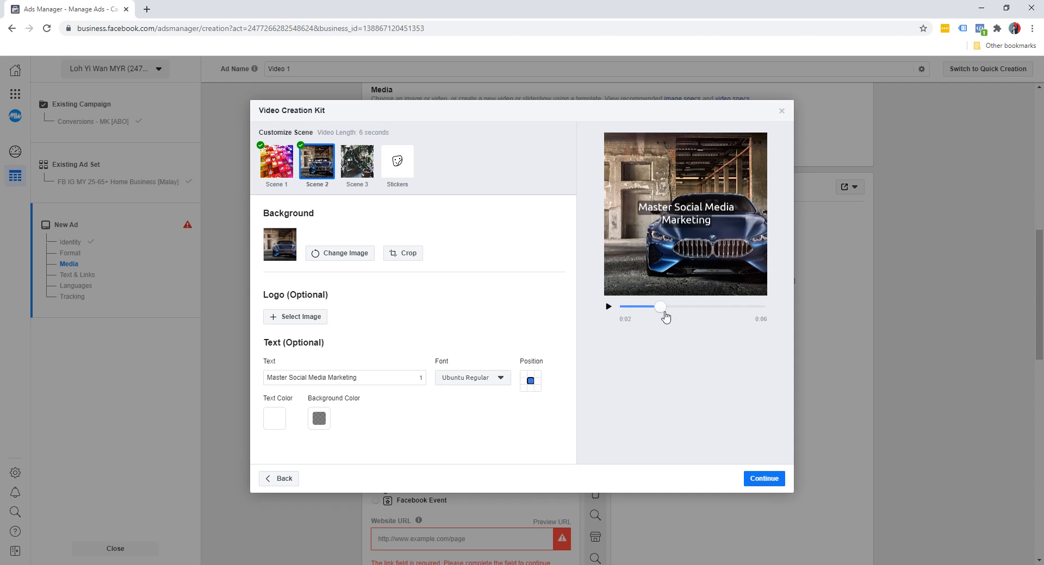
Play the video preview from the beginning to check the Scene 2 headline, and pause it during Scene 3.
{"action": "left_click_drag", "start_coordinate": [660, 307], "coordinate": [622, 308]}
{"action": "left_click", "coordinate": [609, 307]}
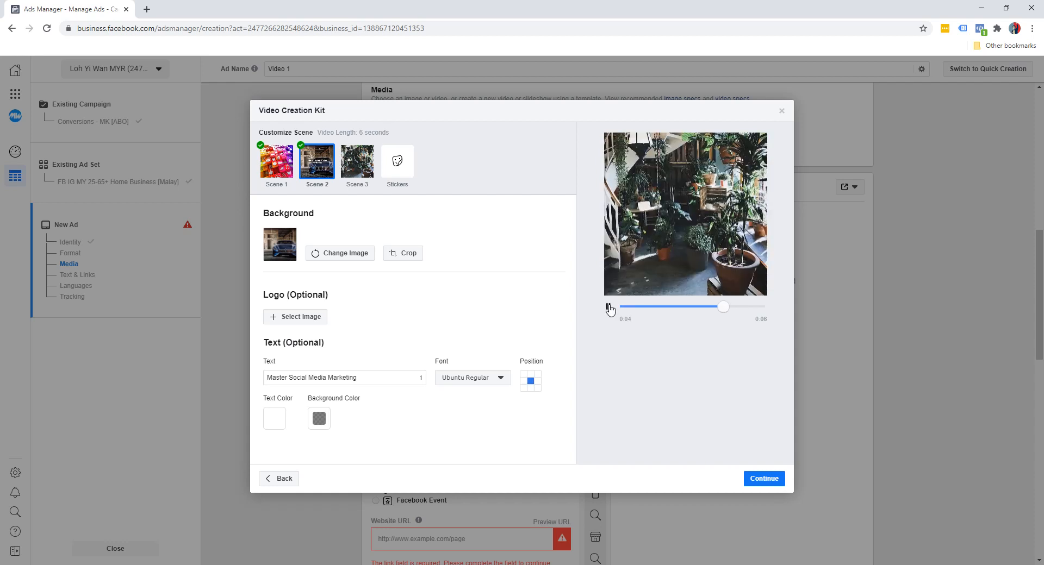
{"action": "left_click", "coordinate": [608, 308]}
Set the Scene 3 background to the man-with-laptop image and add the headline "Click Here To Download Now".
{"action": "left_click", "coordinate": [364, 166]}
{"action": "left_click", "coordinate": [309, 236]}
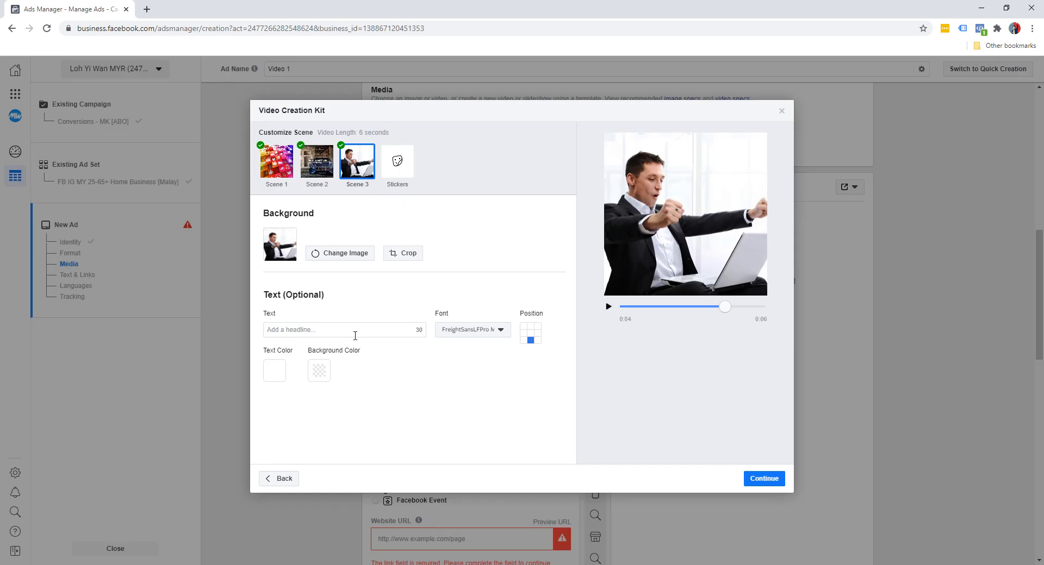
{"action": "left_click", "coordinate": [354, 332]}
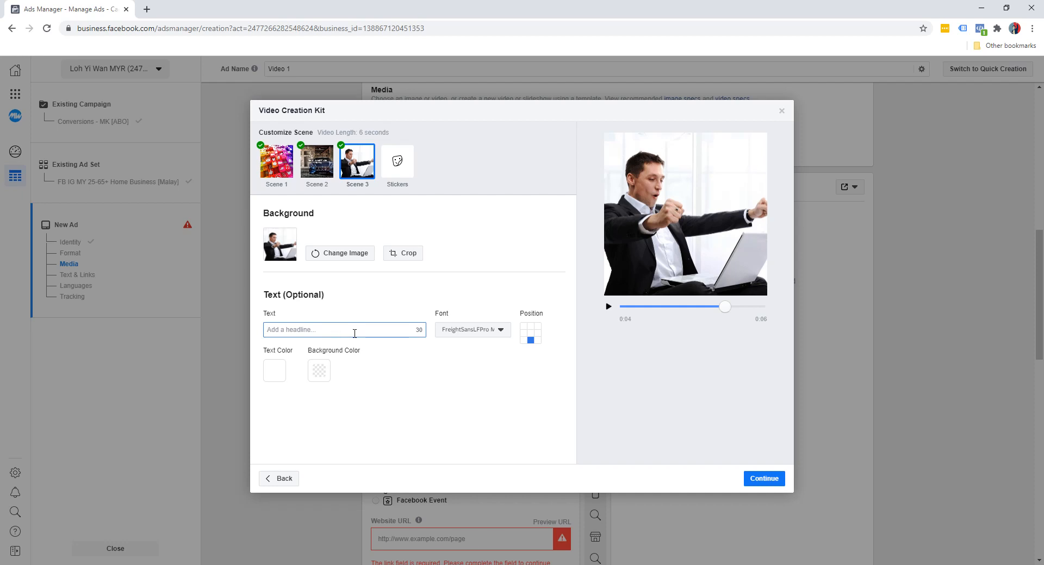
{"action": "type", "text": "Click Here To Download Now"}
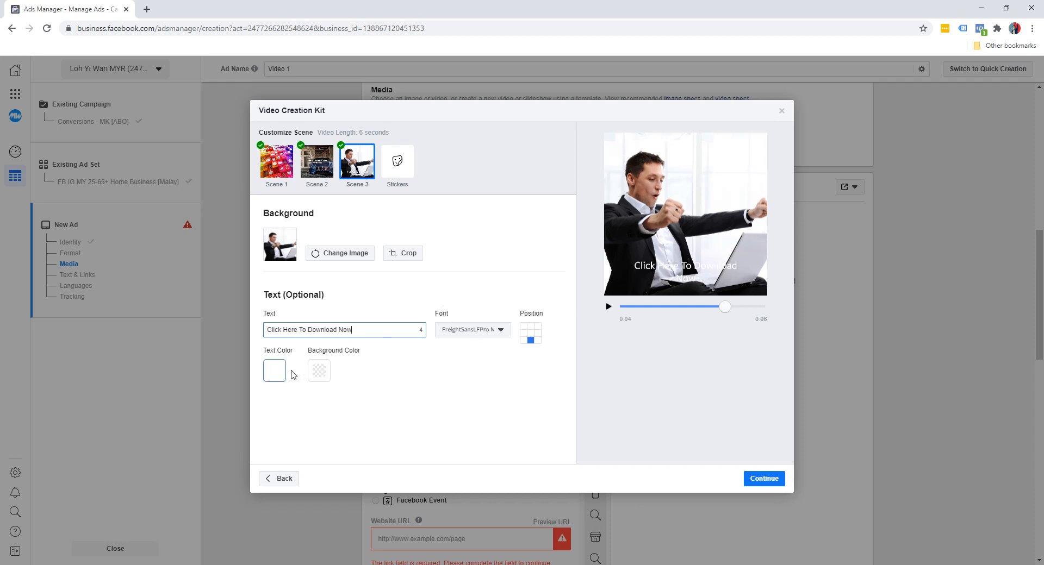
Give the Scene 3 headline a #000000 background at 50 opacity and a pale yellow text color.
{"action": "left_click", "coordinate": [317, 371]}
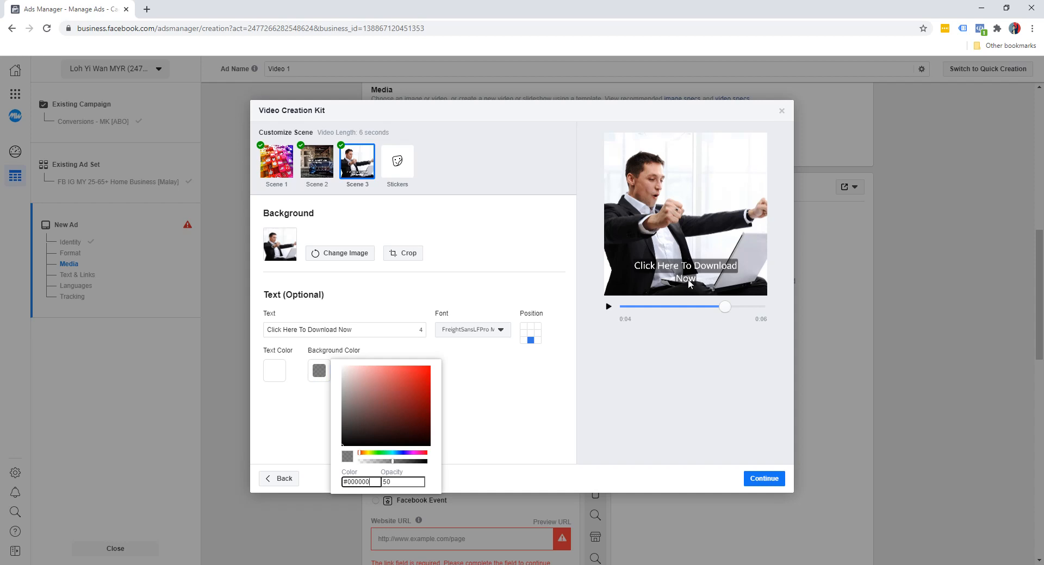
{"action": "left_click", "coordinate": [276, 378]}
{"action": "left_click", "coordinate": [273, 371]}
{"action": "left_click", "coordinate": [324, 453]}
{"action": "left_click_drag", "start_coordinate": [319, 373], "coordinate": [333, 374]}
{"action": "left_click", "coordinate": [471, 383]}
Place the Scene 3 headline in the centre of the image and set its font to Ubuntu Regular.
{"action": "left_click", "coordinate": [530, 333]}
{"action": "left_click", "coordinate": [487, 330]}
{"action": "scroll", "coordinate": [467, 456], "scroll_direction": "down", "scroll_amount": 10}
{"action": "left_click", "coordinate": [468, 462]}
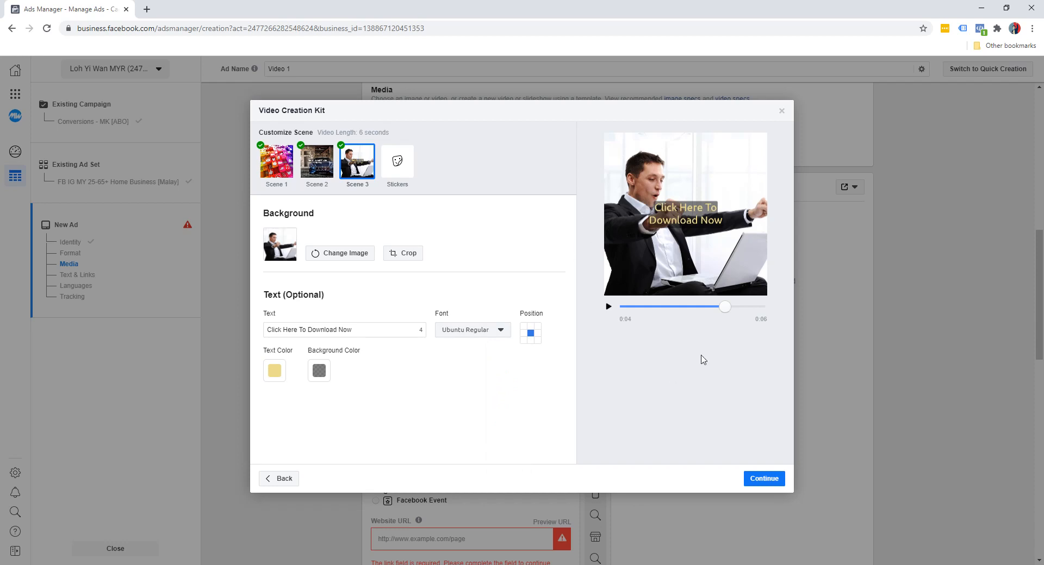
Play the finished video from the beginning and use its Square (1:1) and Vertical (9:16) versions in the ad.
{"action": "left_click_drag", "start_coordinate": [723, 308], "coordinate": [613, 313]}
{"action": "left_click", "coordinate": [608, 308]}
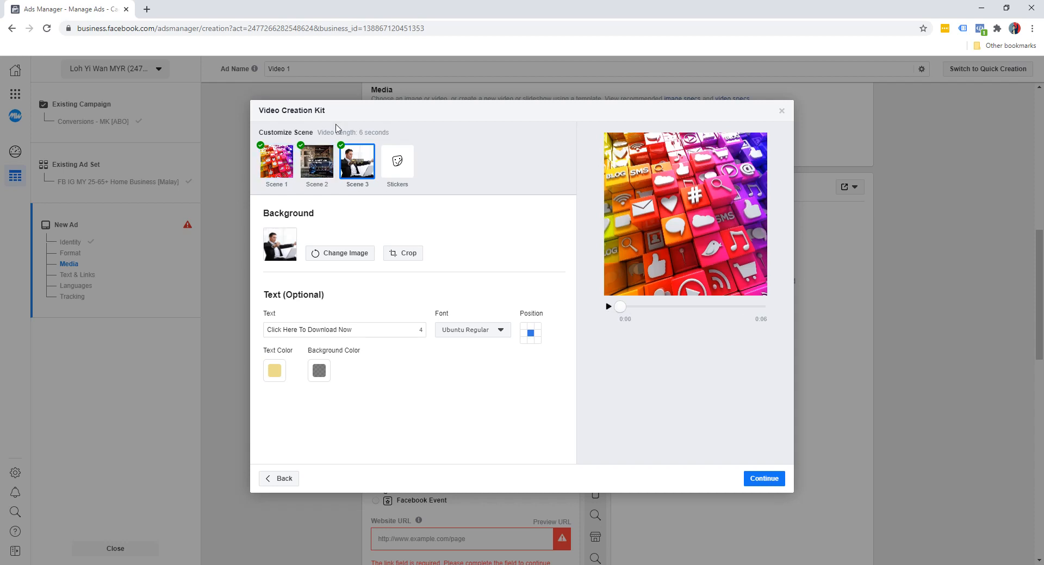
{"action": "left_click", "coordinate": [765, 481]}
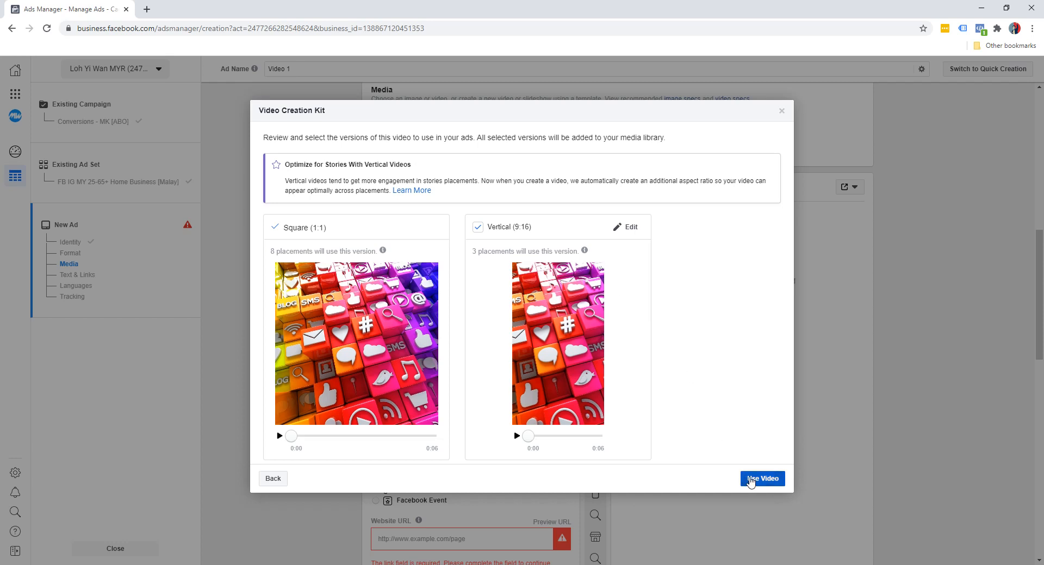
{"action": "left_click", "coordinate": [751, 481]}
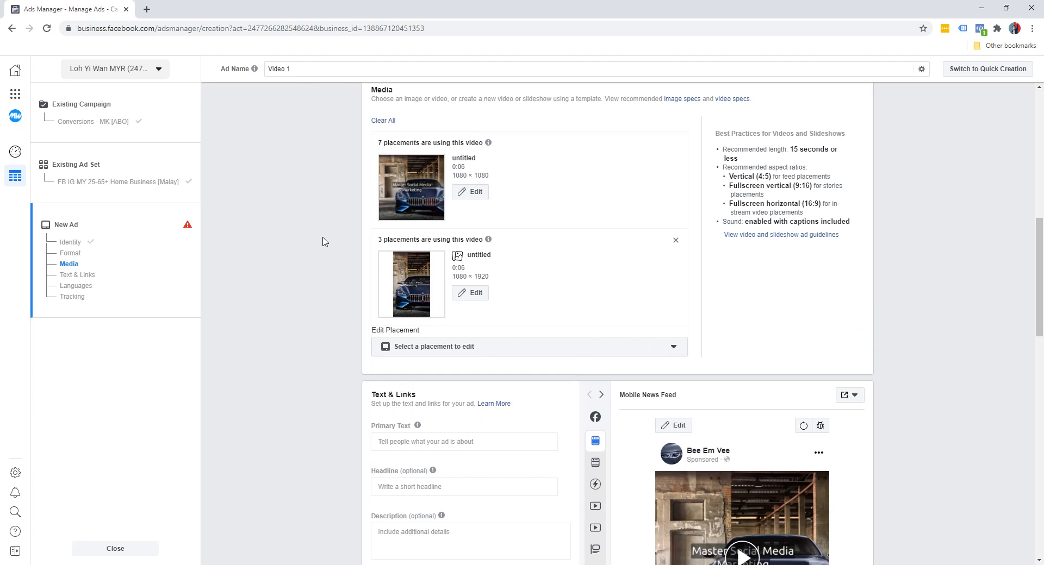
{"action": "scroll", "coordinate": [327, 256], "scroll_direction": "down", "scroll_amount": 5}
{"action": "scroll", "coordinate": [327, 256], "scroll_direction": "up", "scroll_amount": 1}
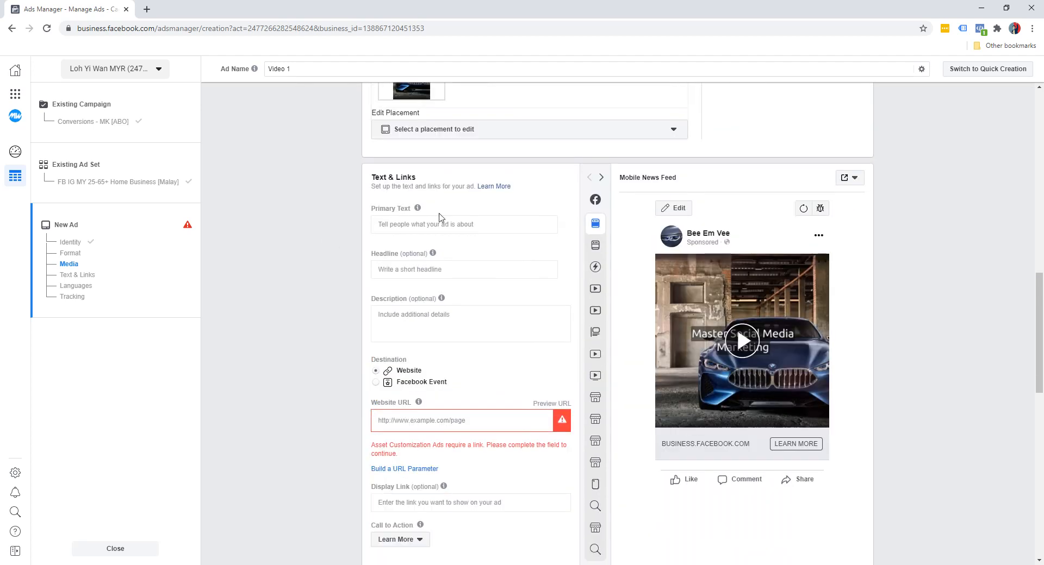
{"action": "left_click", "coordinate": [431, 224]}
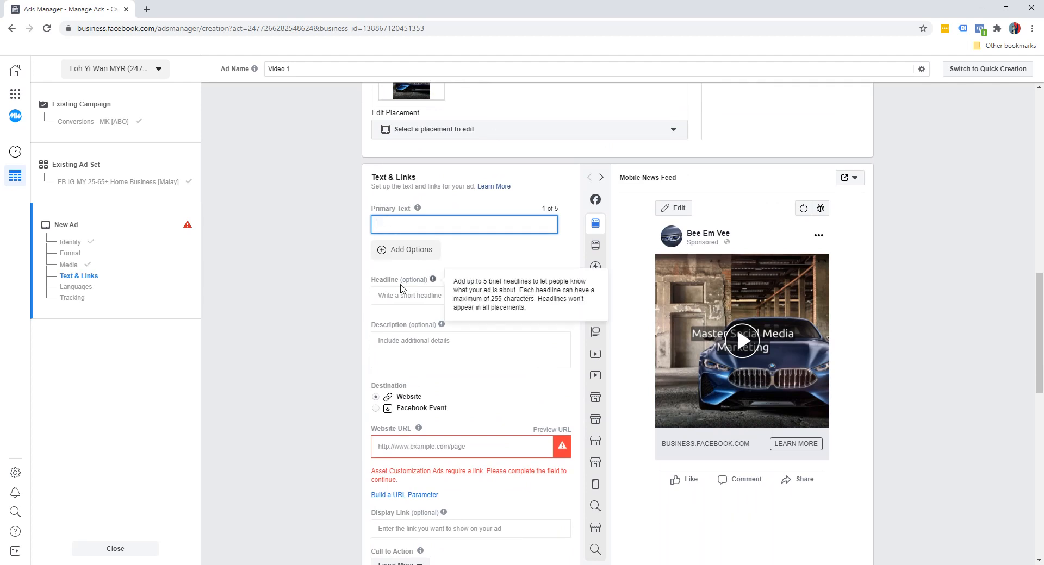
{"action": "left_click", "coordinate": [320, 357]}
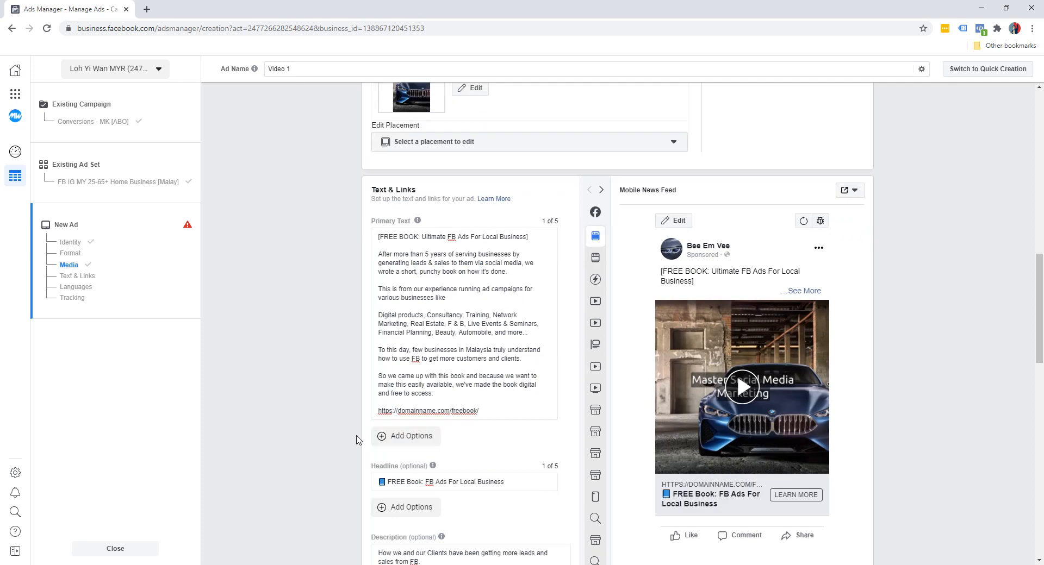
Examine the Mobile News Feed preview with its full primary text expanded and play the video in it.
{"action": "scroll", "coordinate": [359, 440], "scroll_direction": "down", "scroll_amount": 1}
{"action": "mouse_move", "coordinate": [597, 303]}
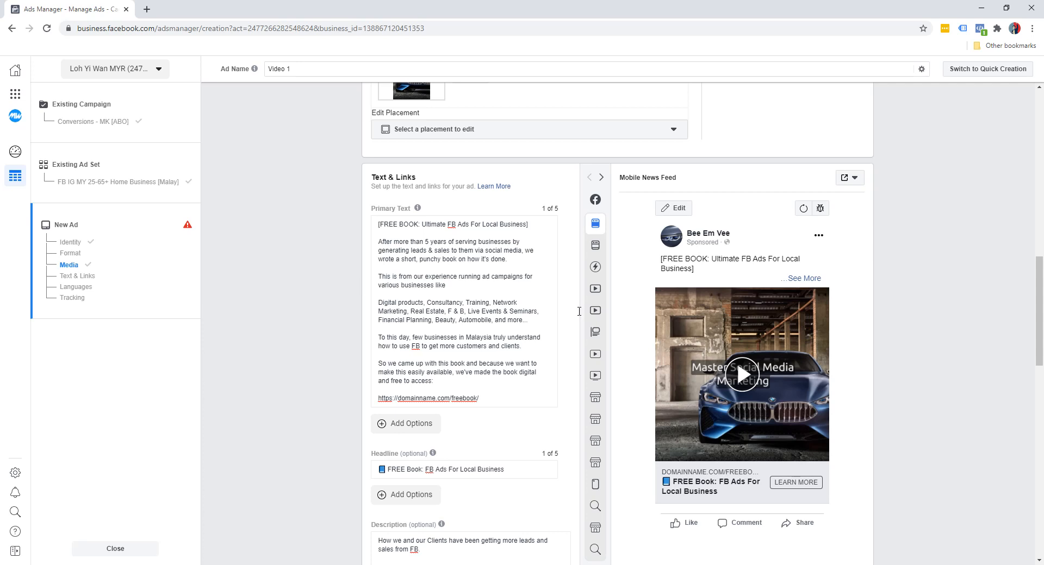
{"action": "left_click", "coordinate": [812, 280]}
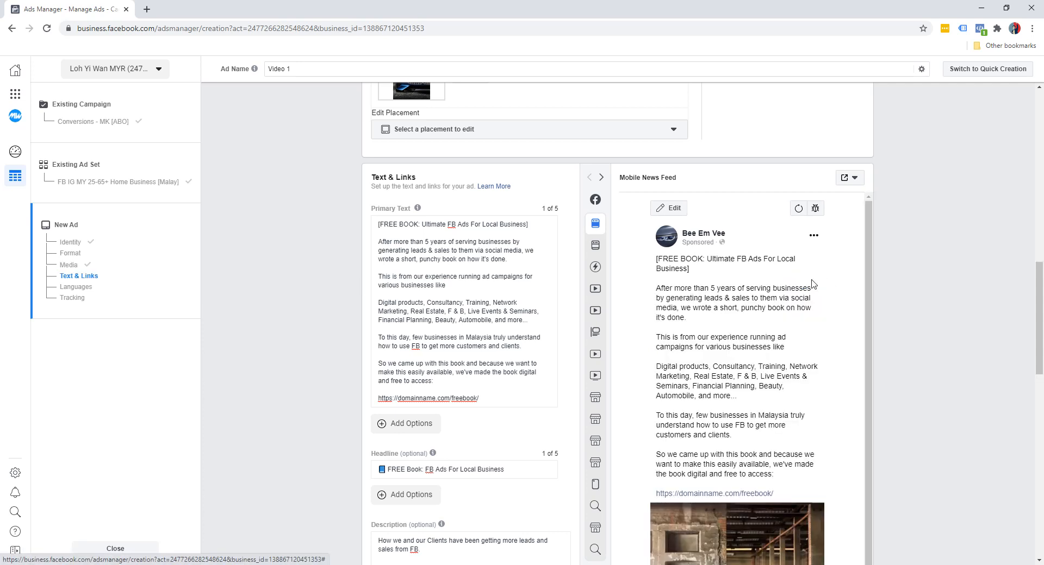
{"action": "scroll", "coordinate": [824, 294], "scroll_direction": "down", "scroll_amount": 2}
{"action": "scroll", "coordinate": [827, 297], "scroll_direction": "down", "scroll_amount": 2}
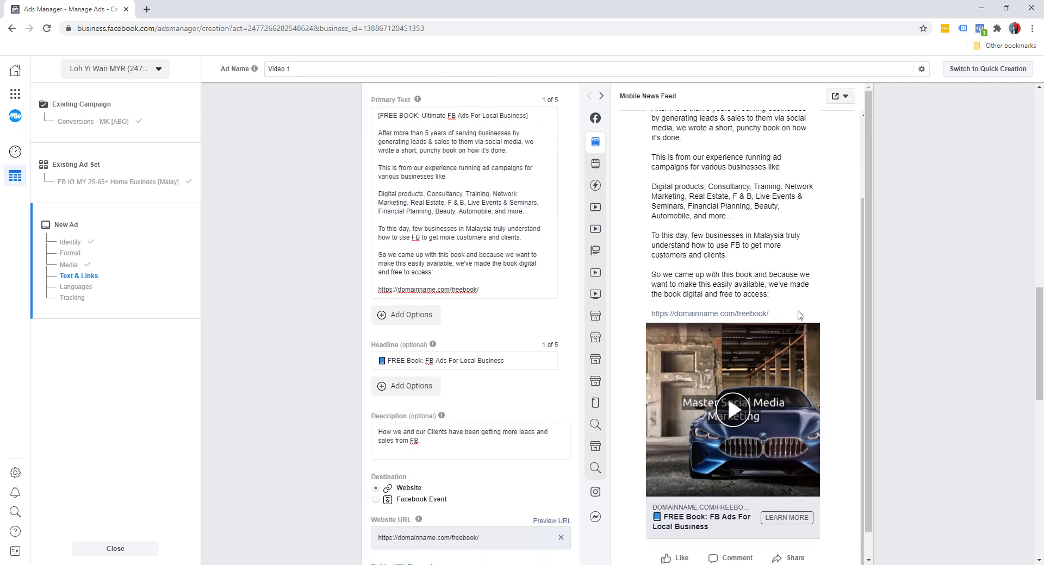
{"action": "left_click", "coordinate": [734, 413]}
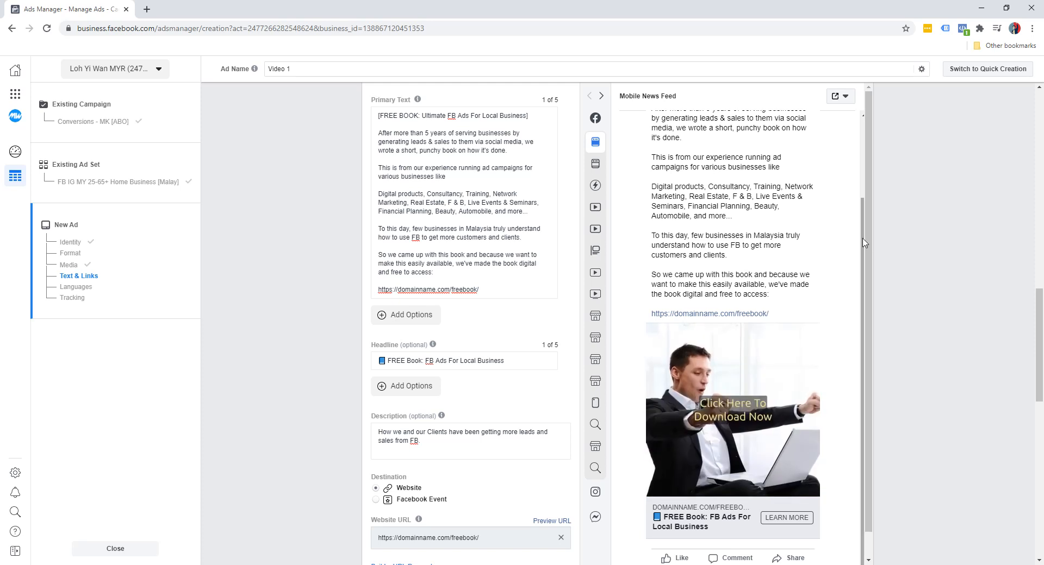
{"action": "scroll", "coordinate": [920, 264], "scroll_direction": "down", "scroll_amount": 1}
{"action": "mouse_move", "coordinate": [733, 390]}
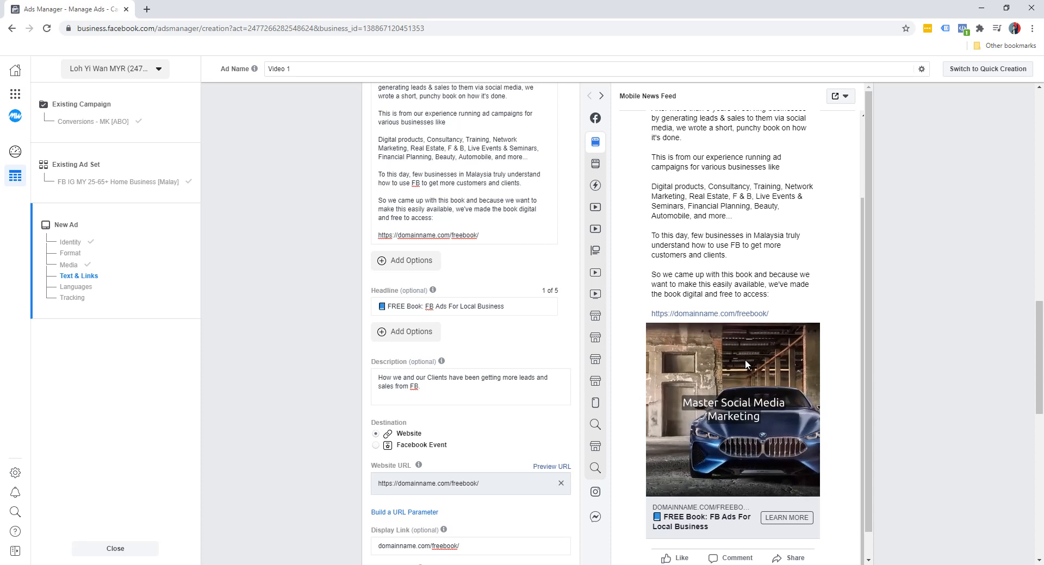
{"action": "left_click", "coordinate": [657, 493]}
Review the summary of the Video 1 ad, save it to draft and publish it.
{"action": "scroll", "coordinate": [907, 373], "scroll_direction": "down", "scroll_amount": 2}
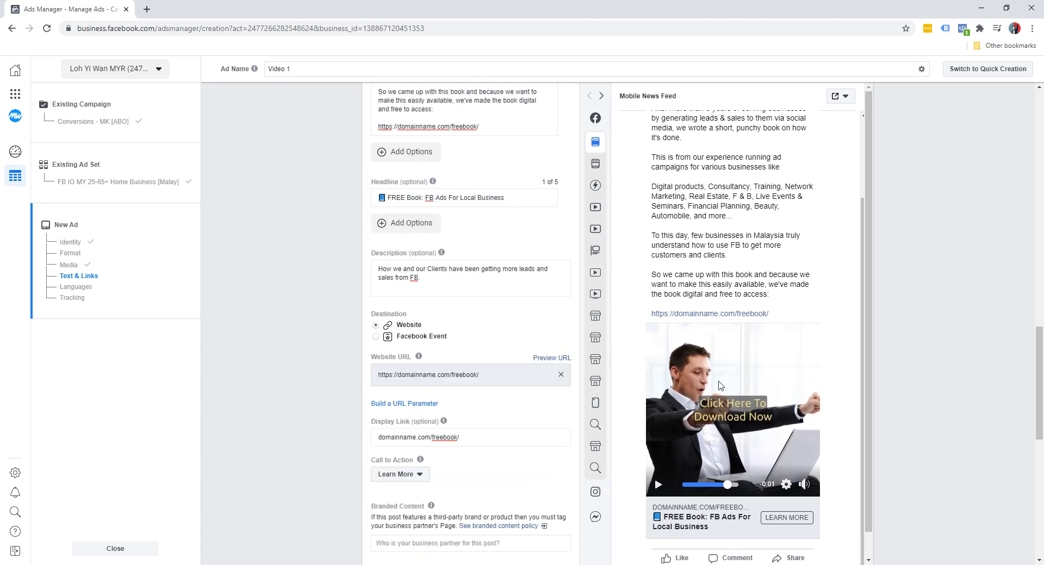
{"action": "scroll", "coordinate": [913, 388], "scroll_direction": "down", "scroll_amount": 8}
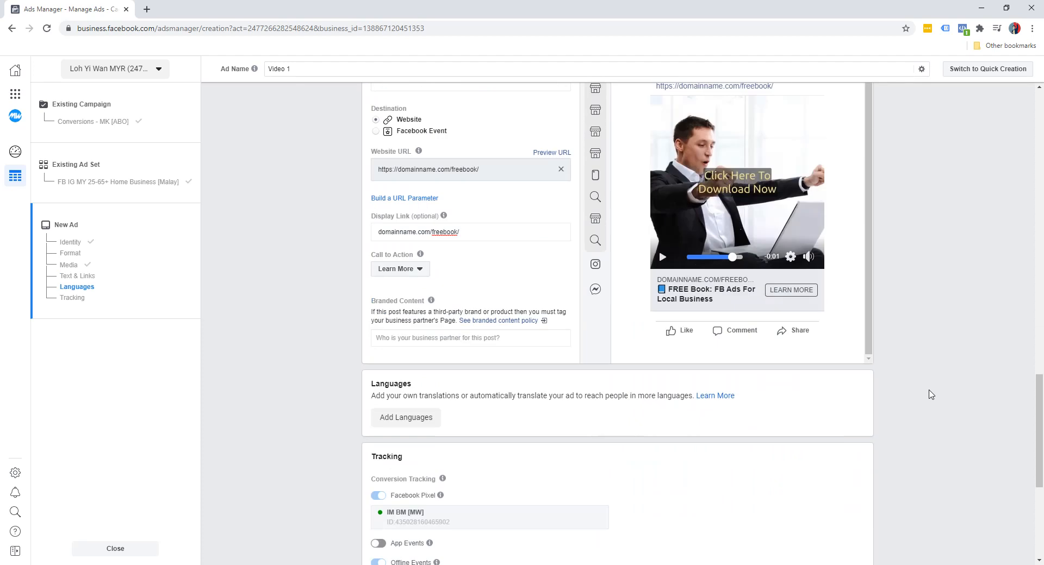
{"action": "scroll", "coordinate": [931, 394], "scroll_direction": "down", "scroll_amount": 1}
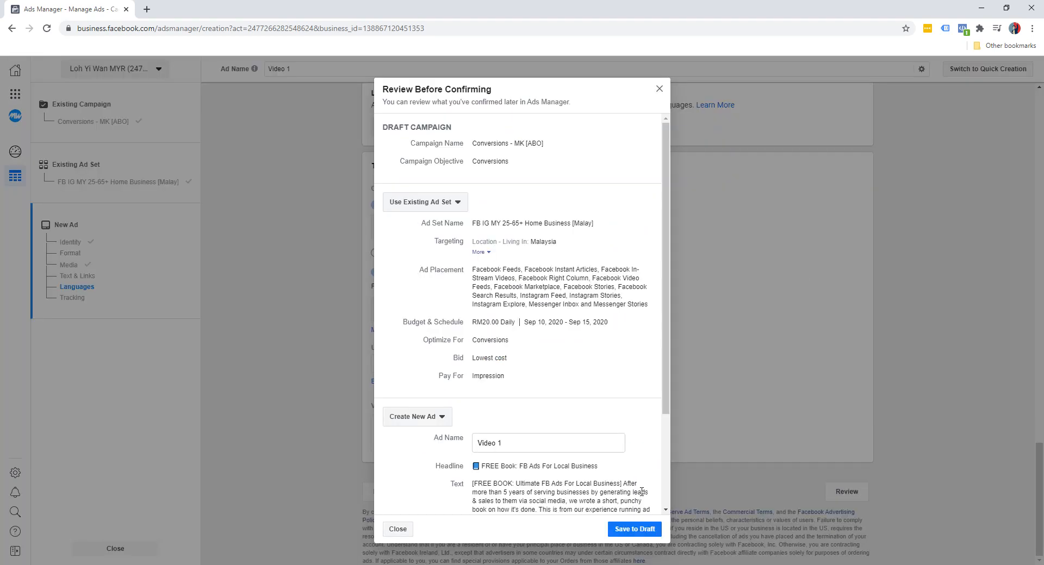
{"action": "scroll", "coordinate": [634, 489], "scroll_direction": "down", "scroll_amount": 3}
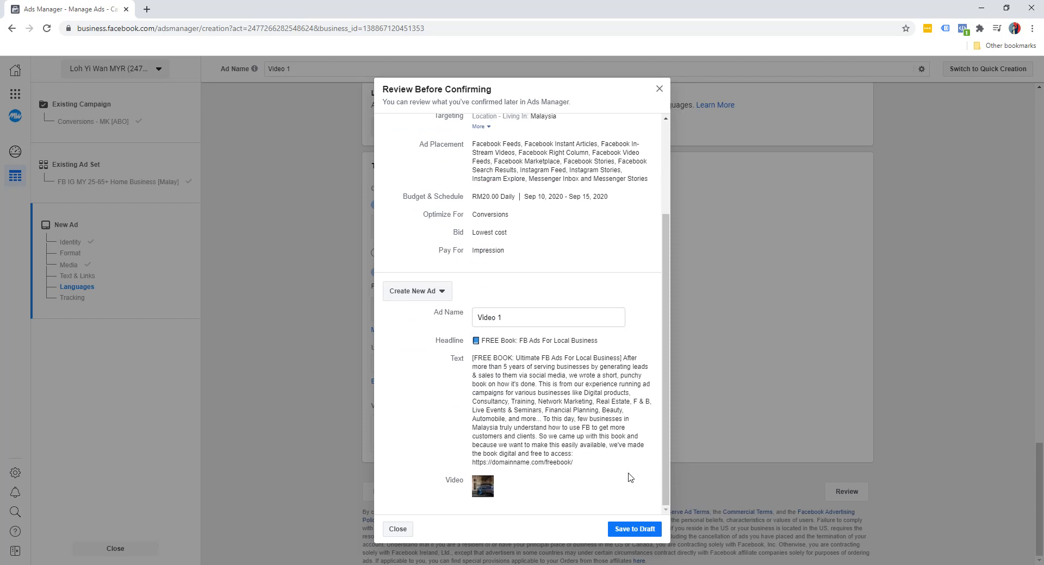
{"action": "left_click", "coordinate": [633, 530]}
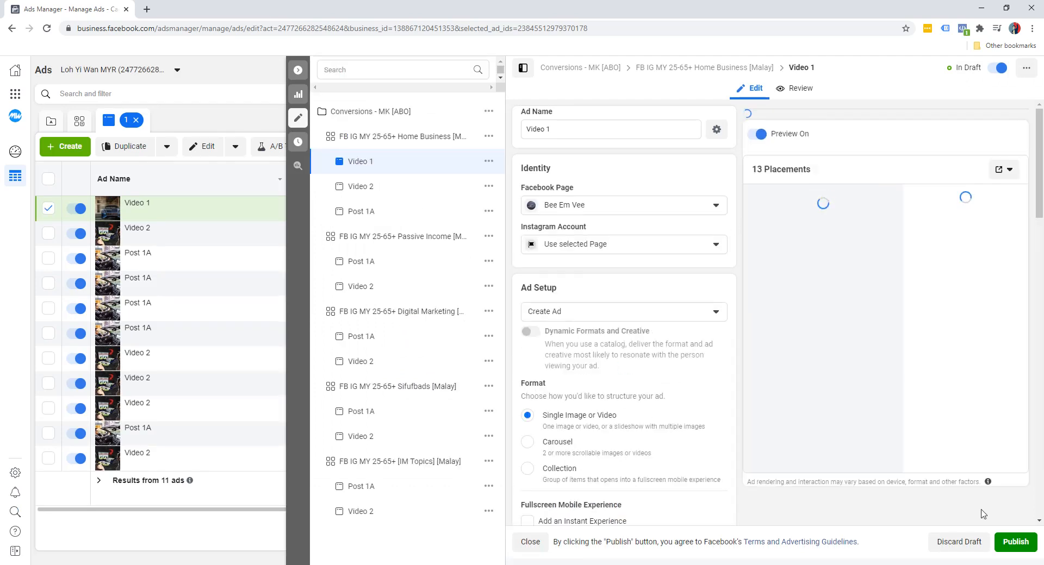
{"action": "left_click", "coordinate": [1016, 543]}
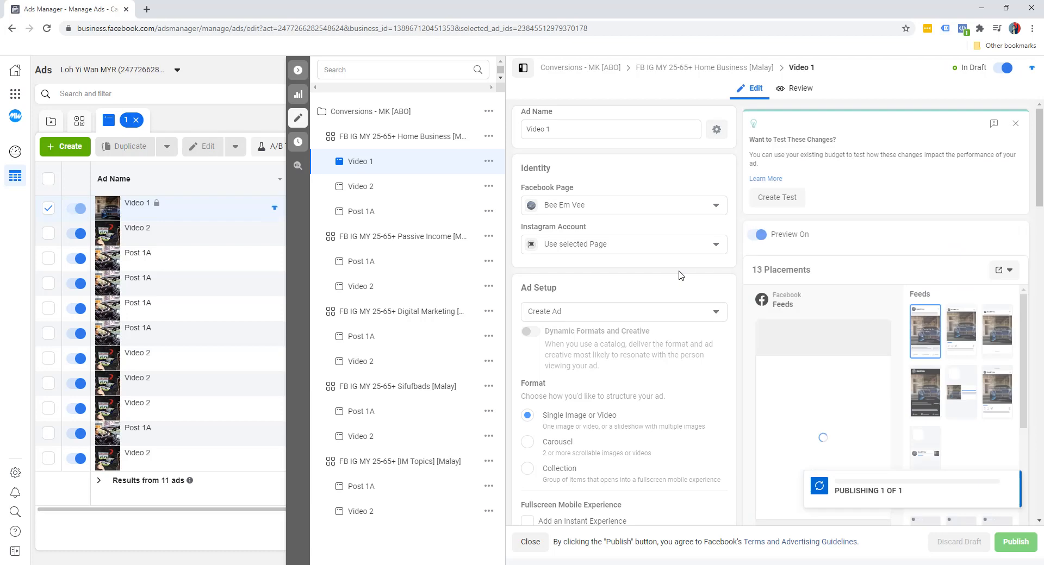